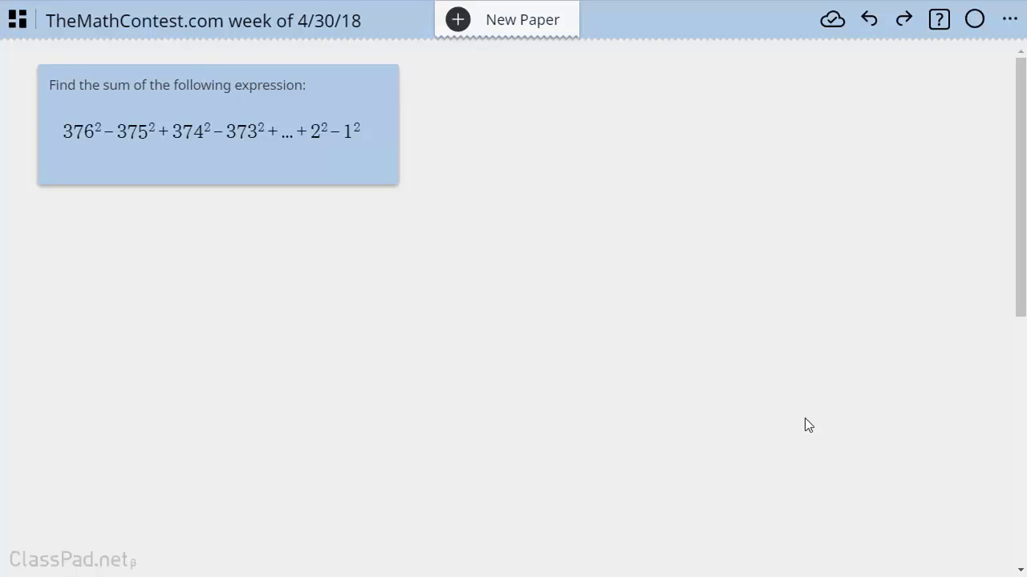
Add a calculation block below the problem statement and evaluate 376² − 375².
click(81, 226)
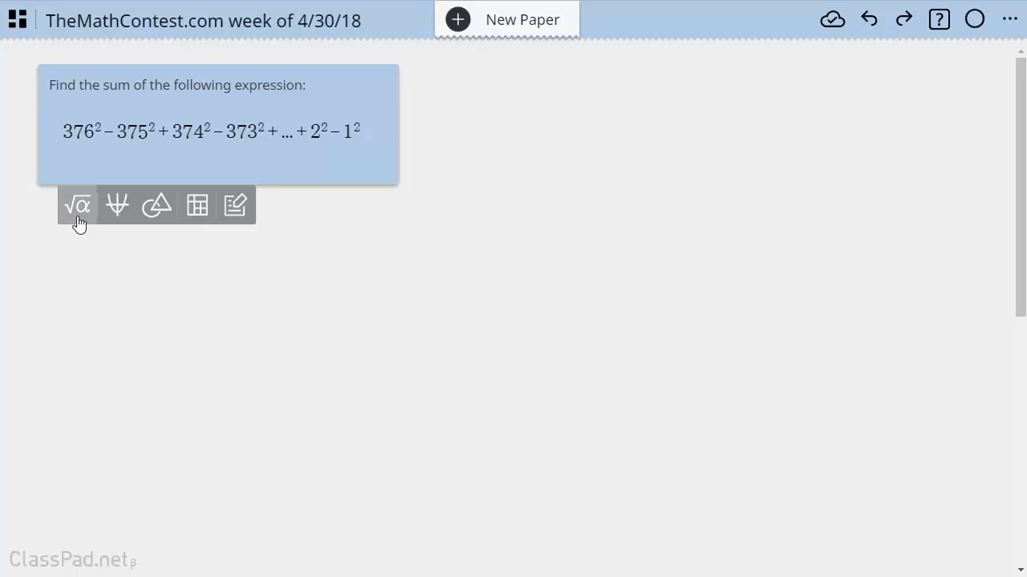
click(74, 216)
drag(81, 228, 63, 230)
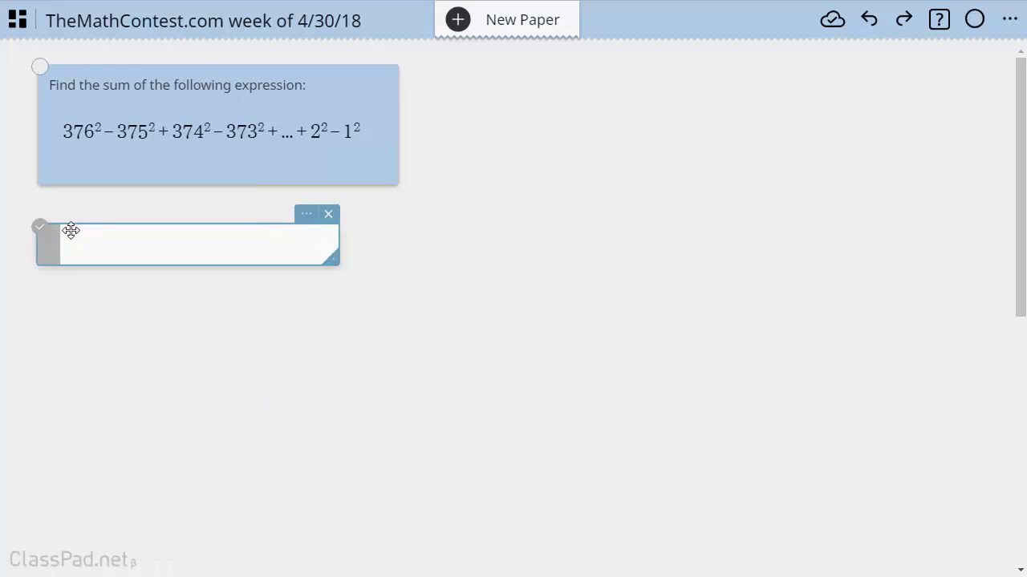
click(91, 245)
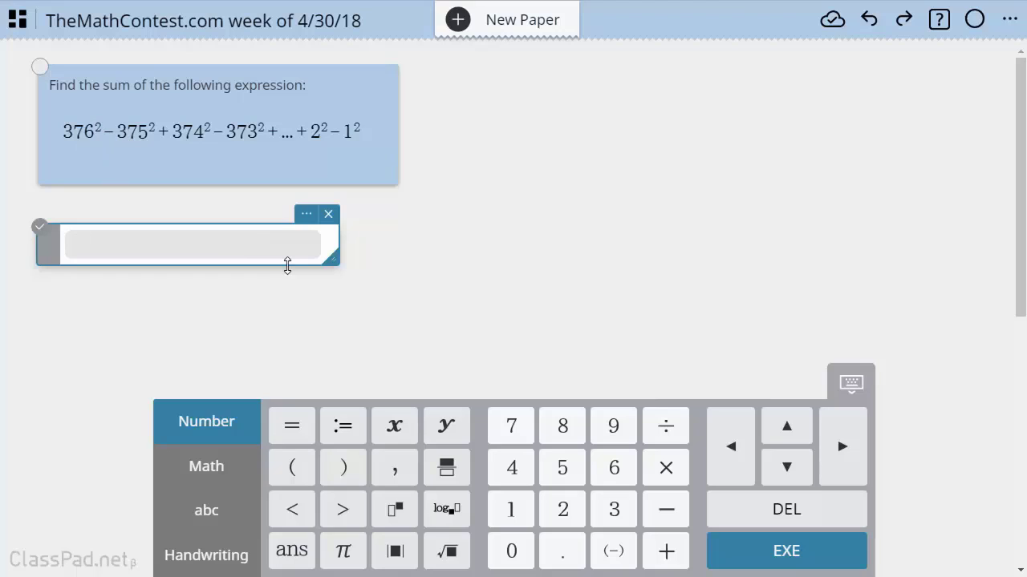
text(376^)
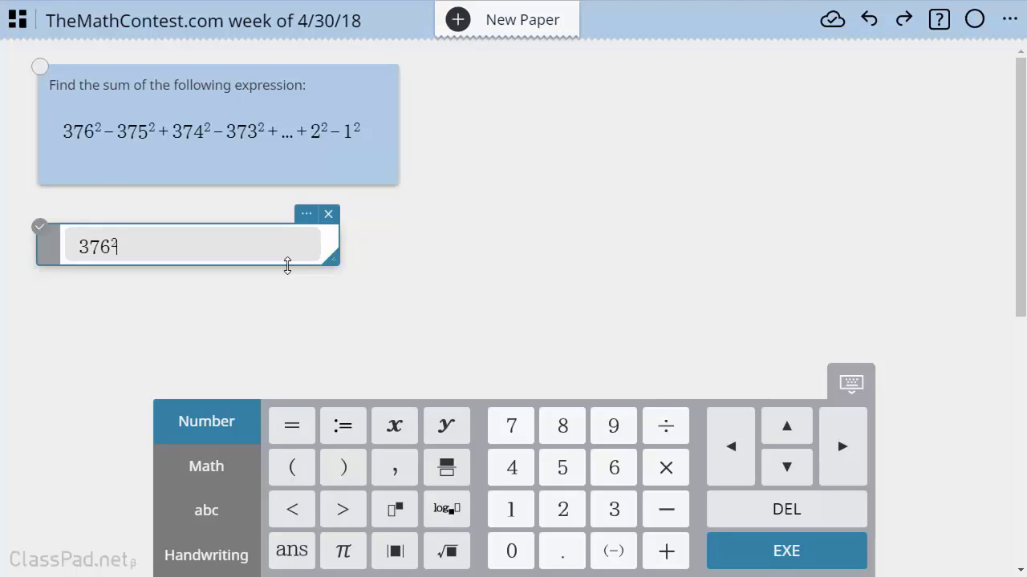
text(2-375^2)
key(Return)
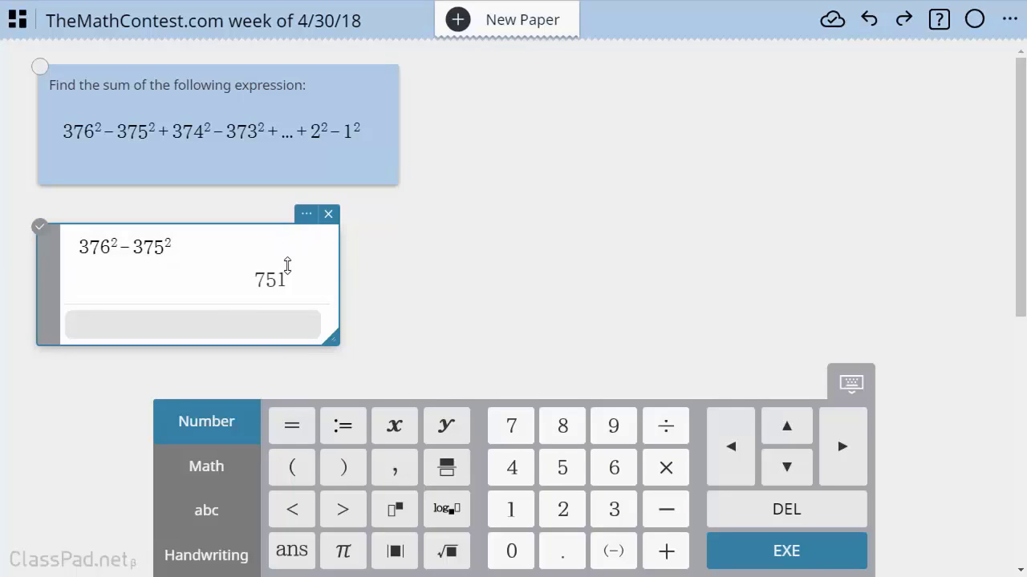
Evaluate 374² − 373² on the second line of the calculation block.
text(375)
key(BackSpace)
text(4^)
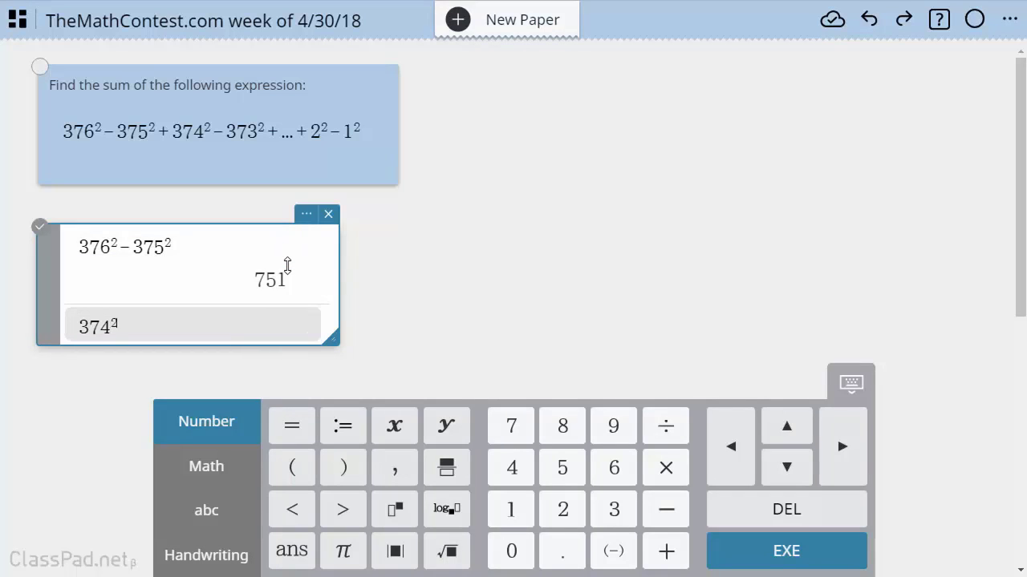
text(2-373^)
key(Return)
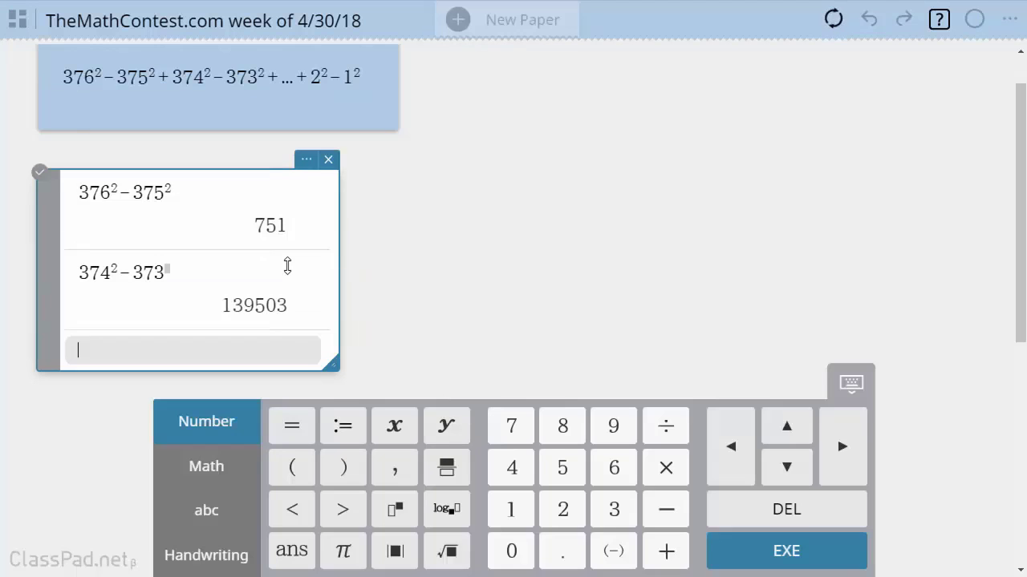
click(175, 272)
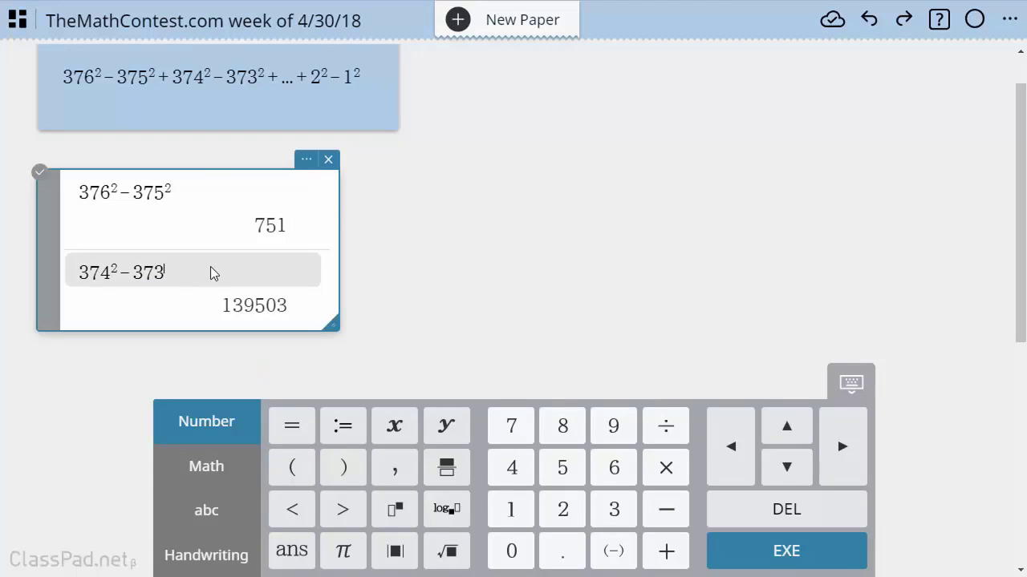
text(2)
key(Return)
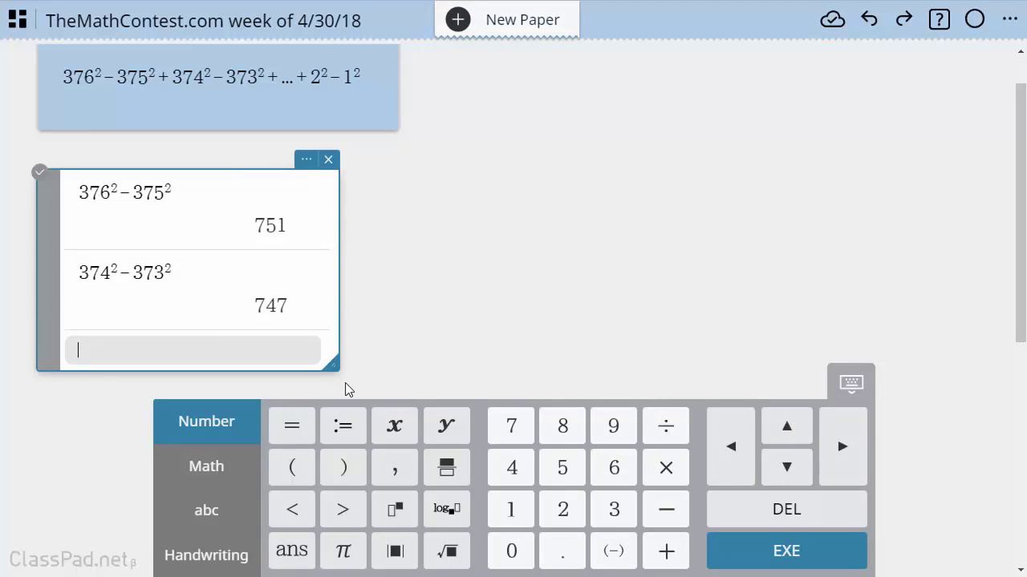
Evaluate 372² − 371² on the third line of the calculation block.
text(372^2)
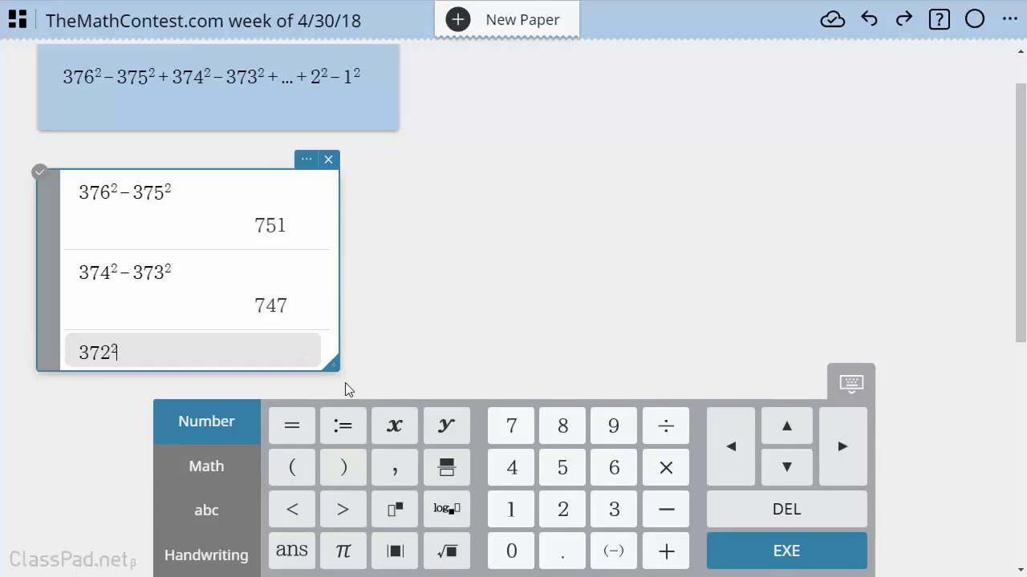
text(-371)
text(2)
key(Return)
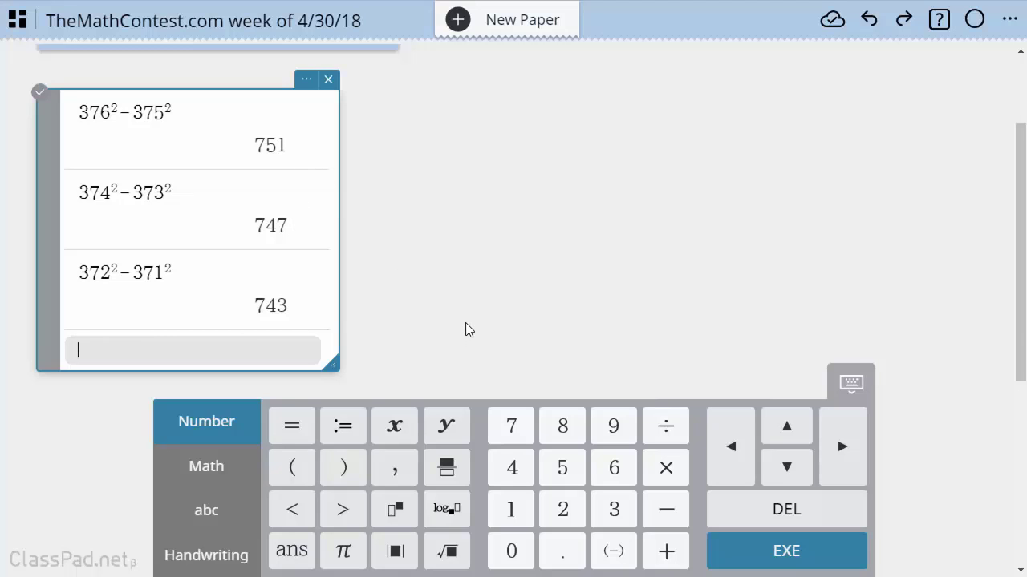
Add a text note beside the problem statement reading "So we're really looking for a pattern of the form:".
scroll(467, 328, up, 3)
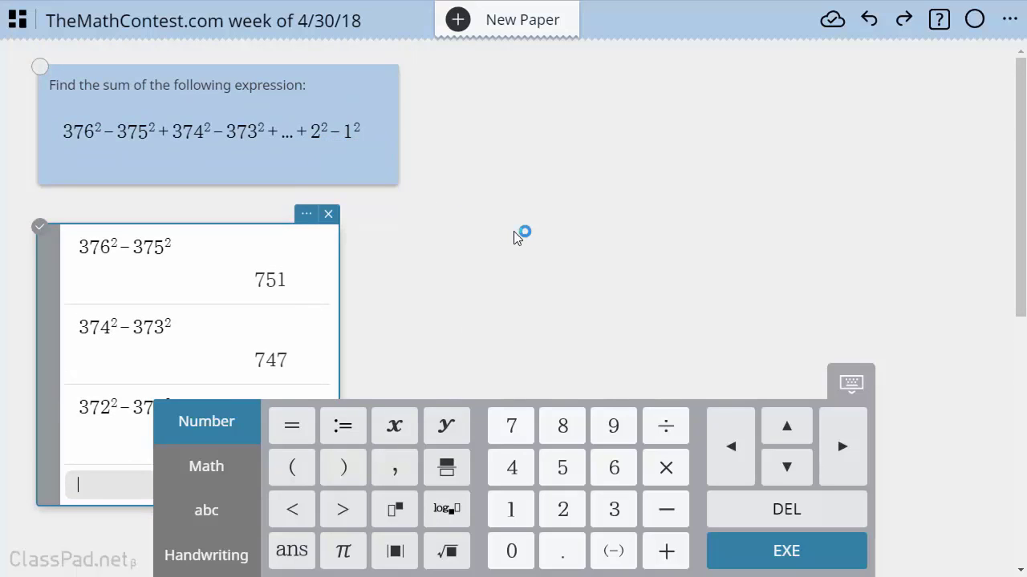
click(446, 99)
click(442, 77)
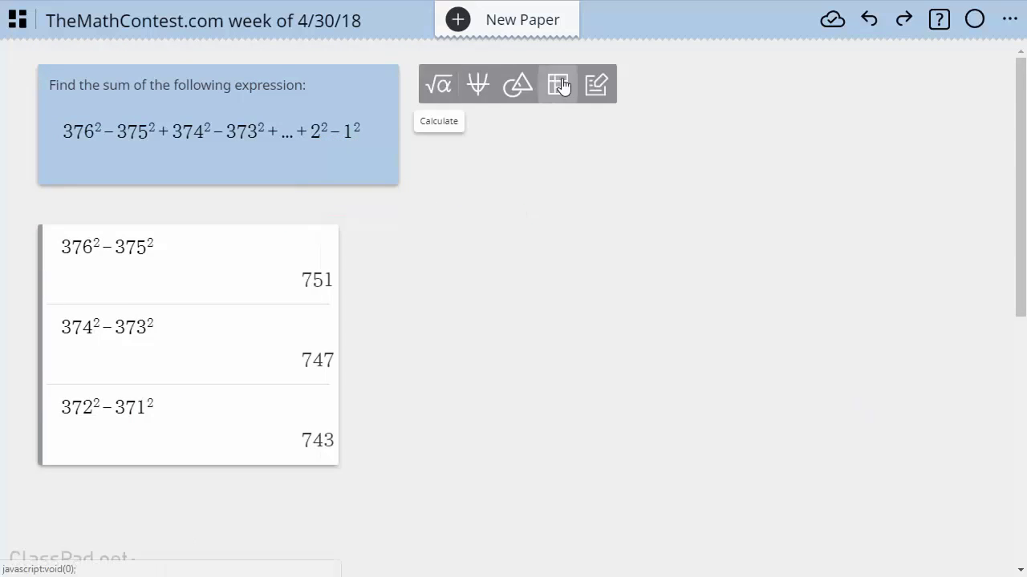
click(596, 84)
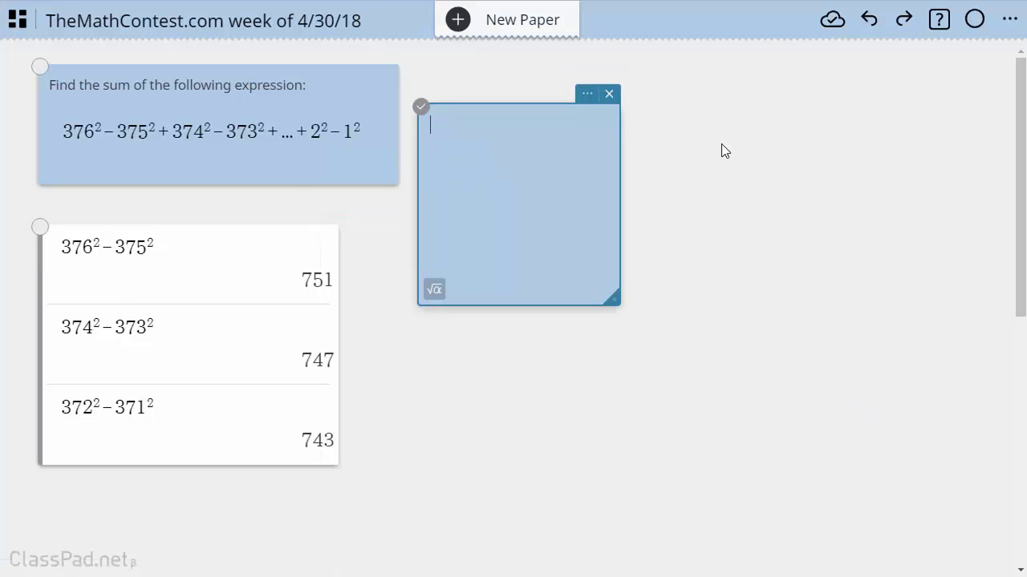
text(So we're really looking fo)
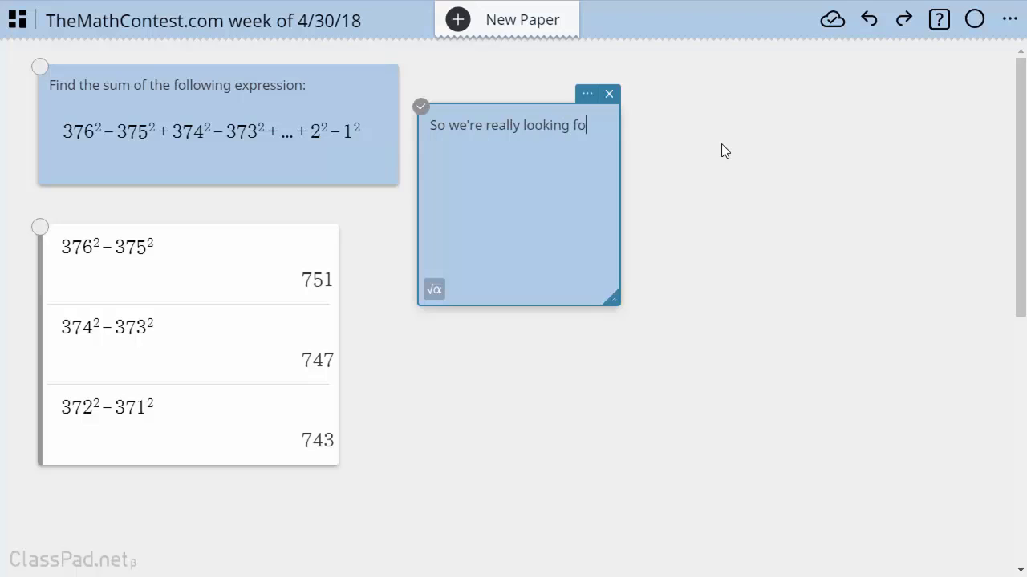
text(r a pattern of the form:)
key(Return)
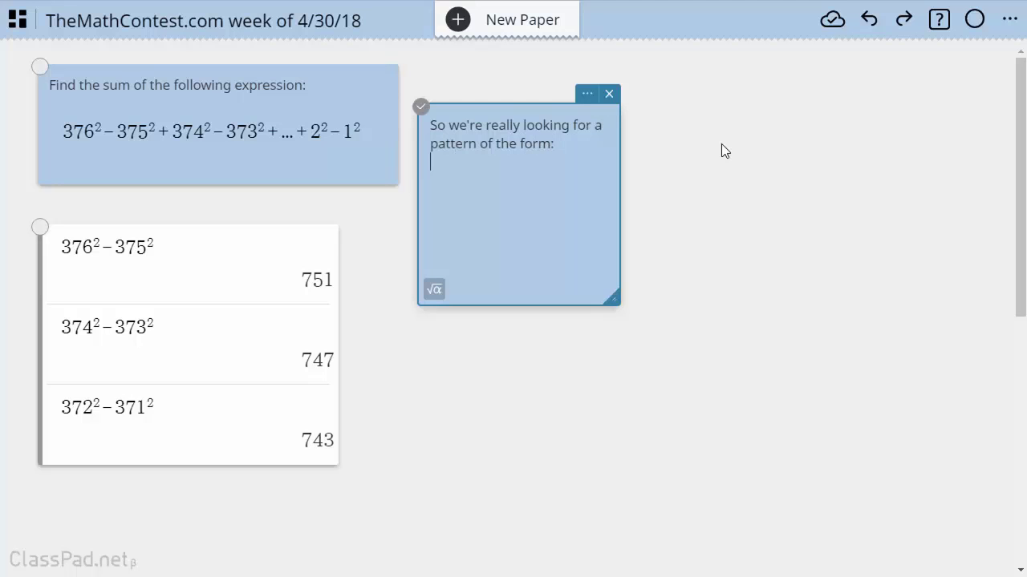
Insert the math expression 751+747+743+...+7+3 under the text in the new note.
click(434, 291)
text(751)
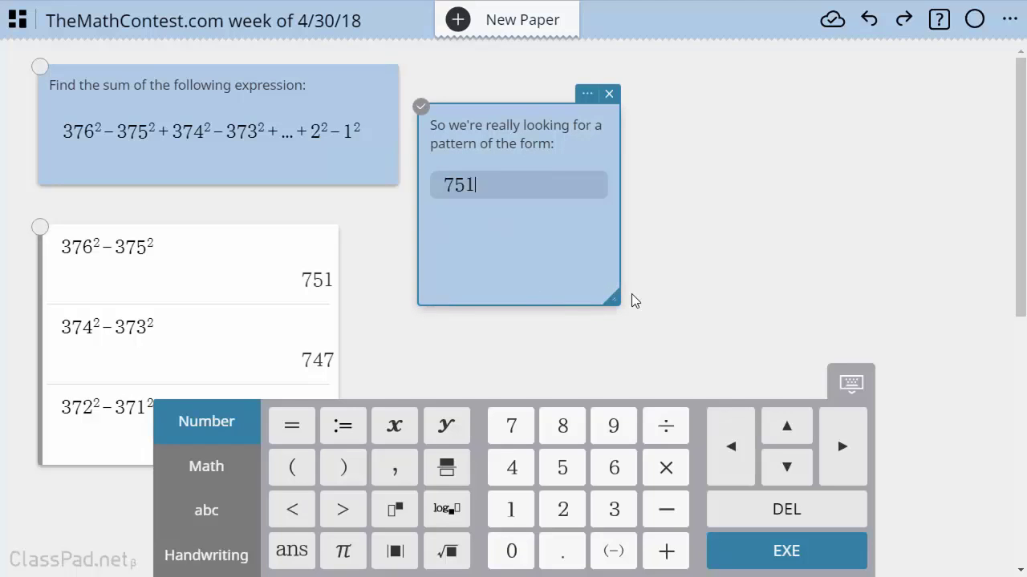
text(+747+743+...+)
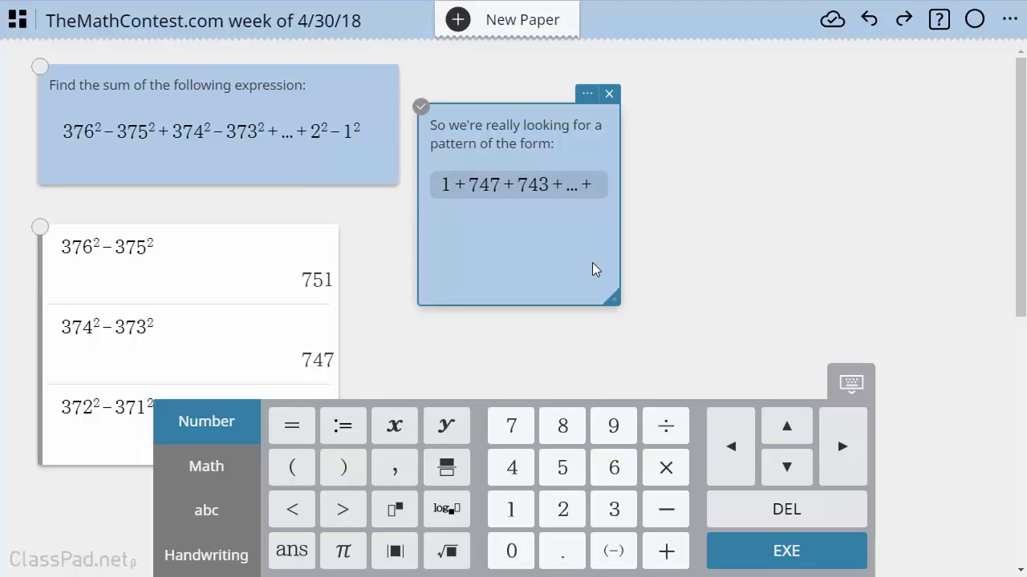
text(7+3)
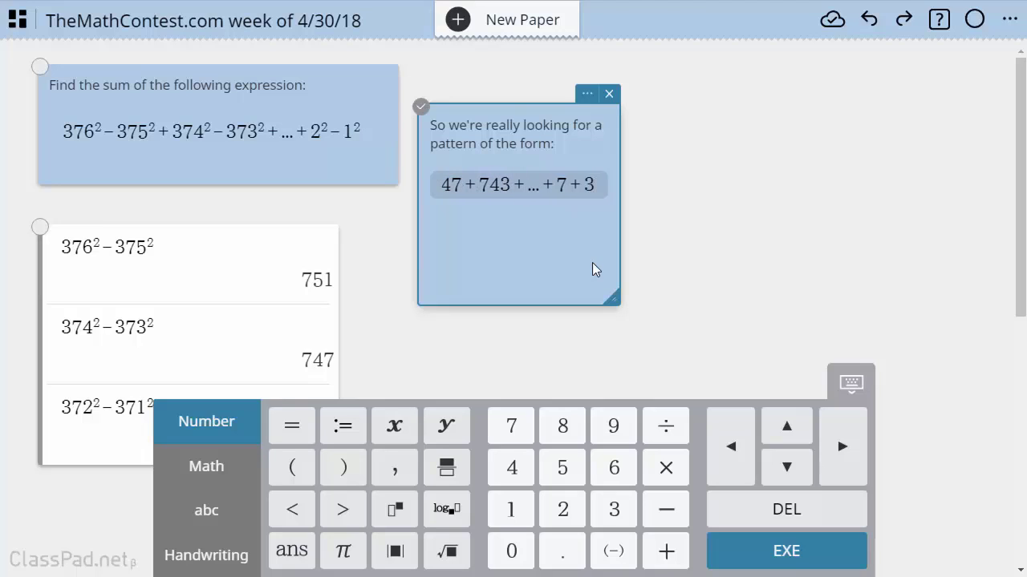
Widen the pattern note to fit the whole expression and align its upper edge with the problem statement.
drag(614, 300, 756, 289)
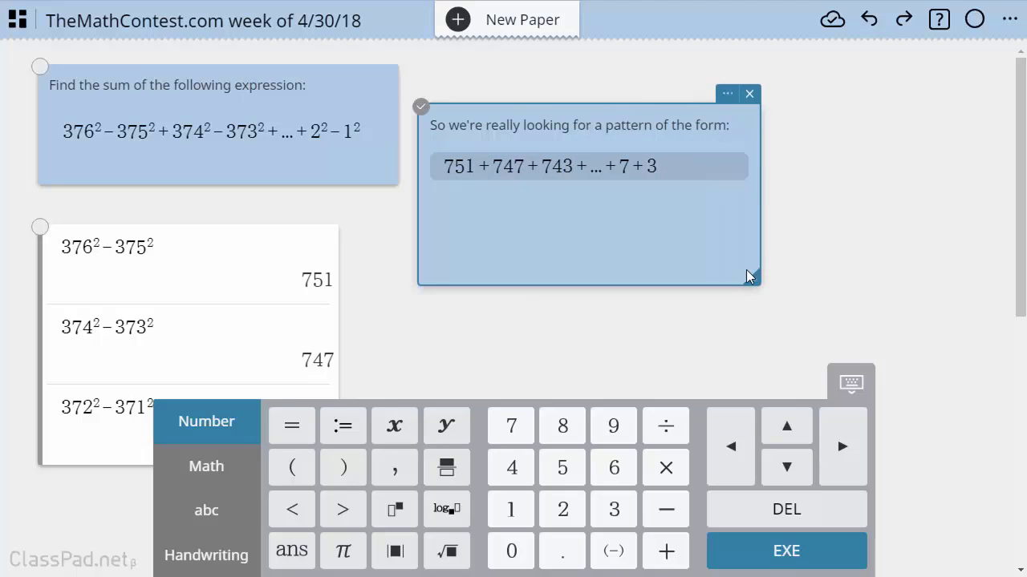
click(571, 68)
drag(563, 102, 557, 75)
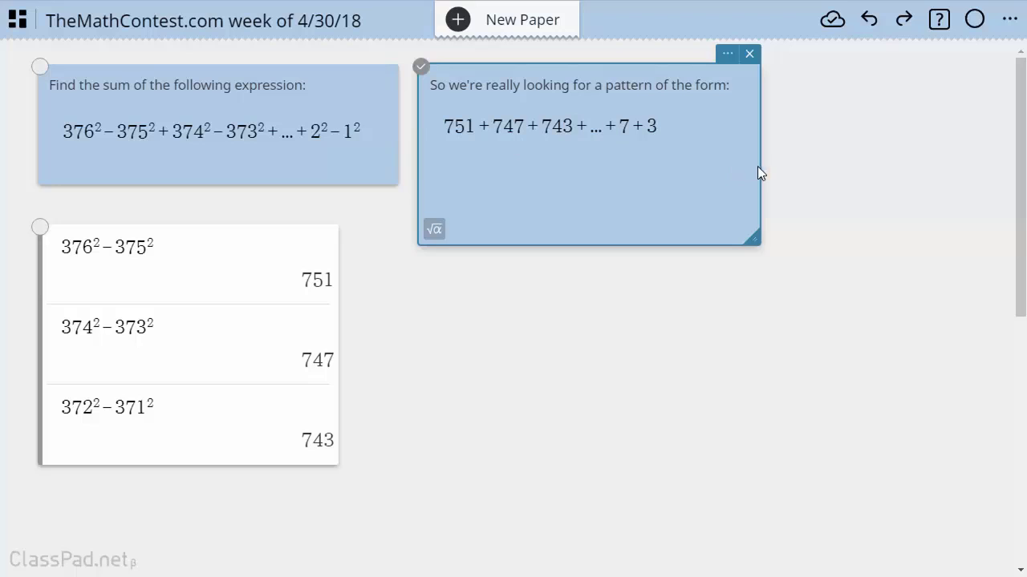
Insert the term 11 before 7 in the pattern note's sum.
click(620, 129)
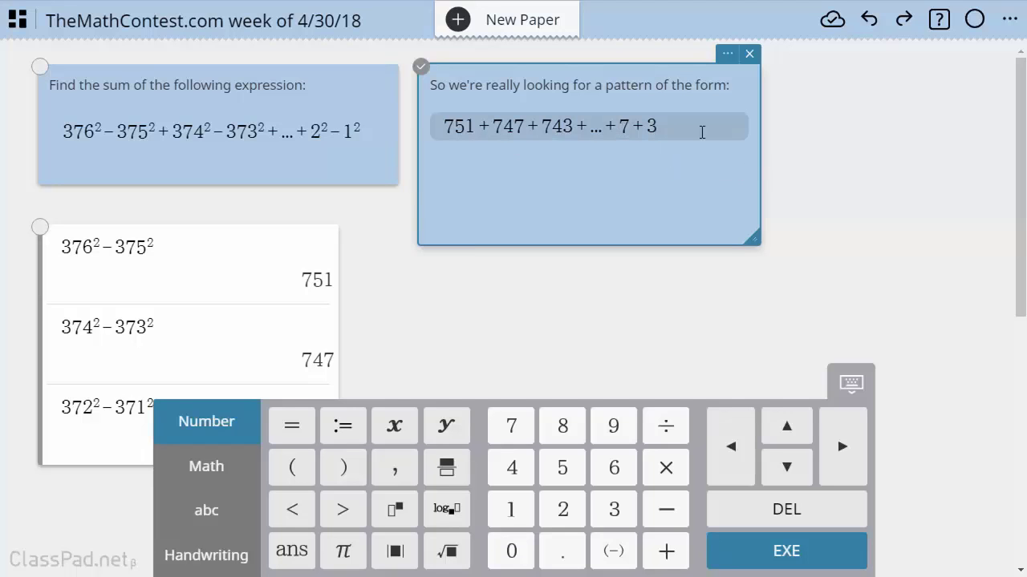
text(11+)
key(Return)
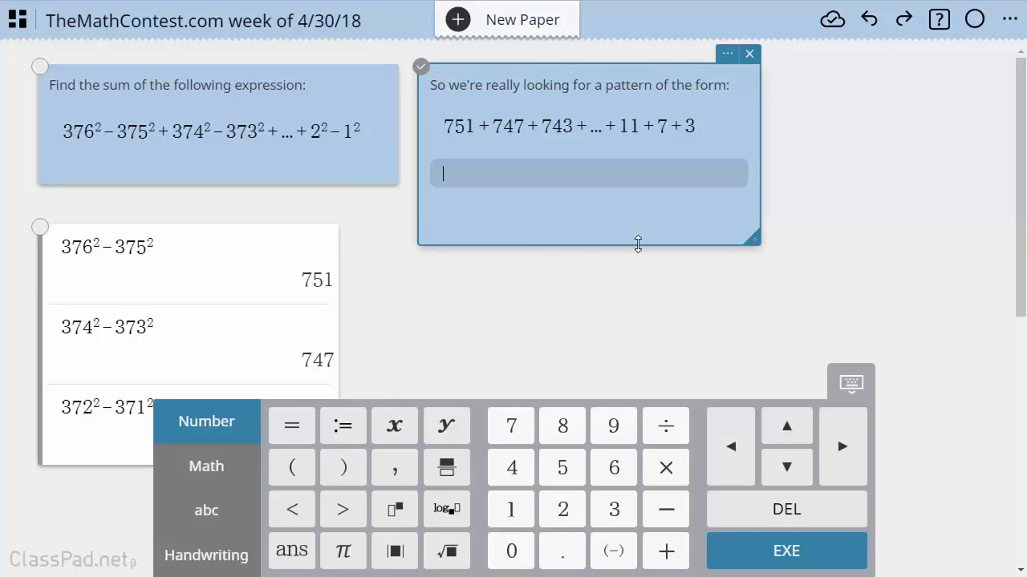
Write the reversed sum 3+7+11+...+743+747+751 on the note's second math line and shorten the note.
text(3+7+11+...+743)
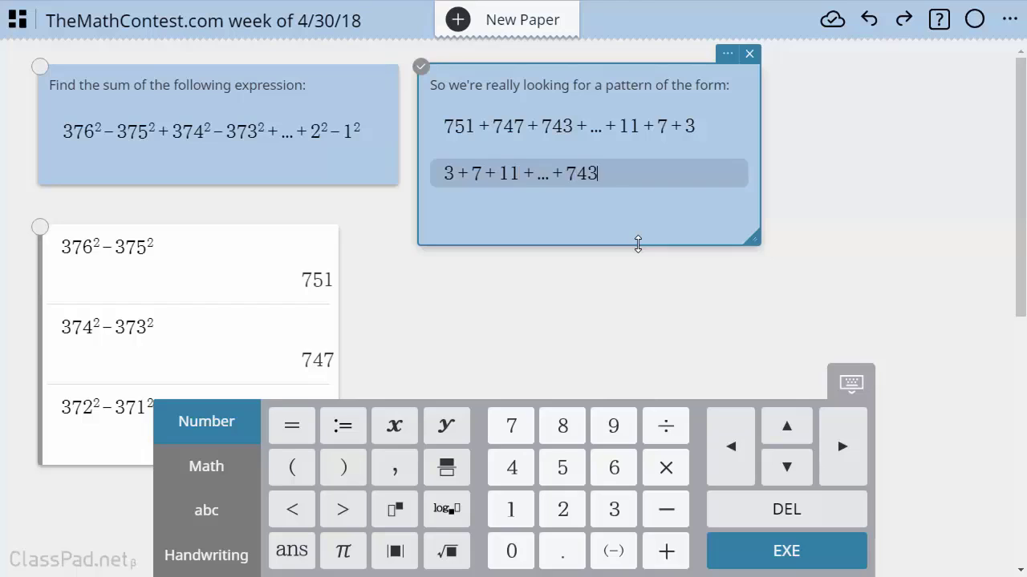
text(+747+751)
drag(637, 244, 648, 222)
click(811, 267)
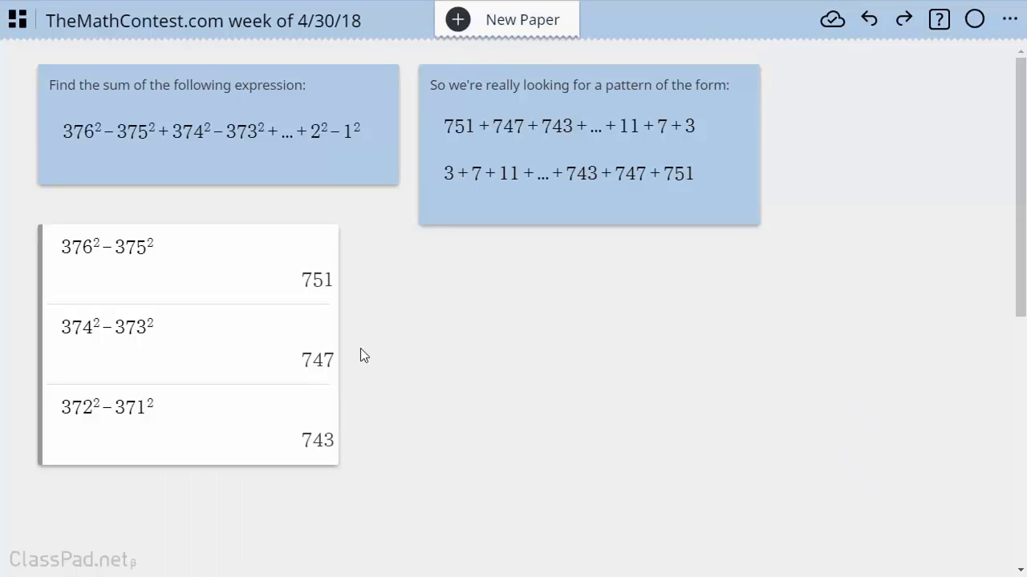
Add a calculation block below the pattern note and evaluate 751+3 and 747+7.
click(436, 267)
click(436, 244)
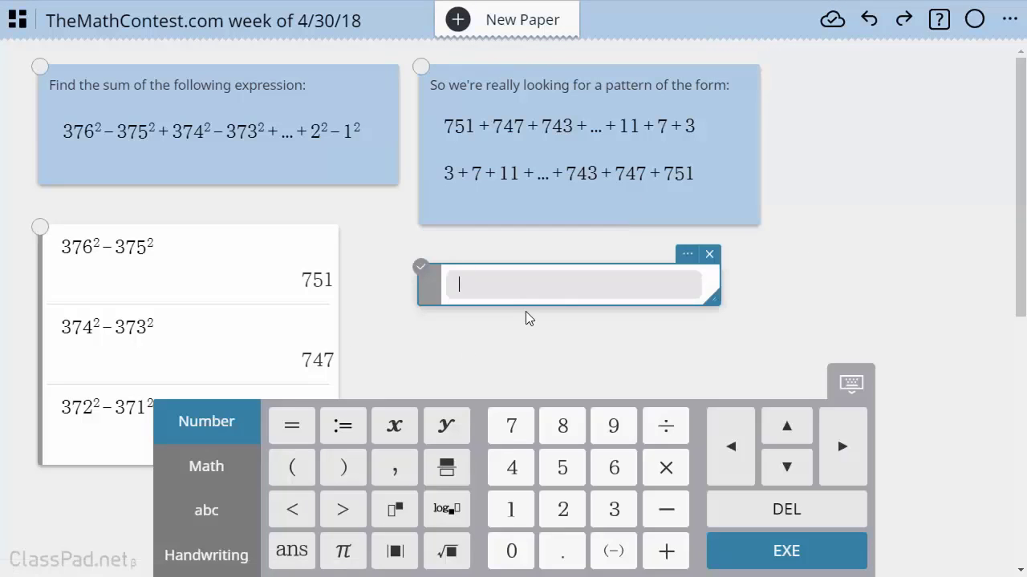
text(751 + 3)
key(Return)
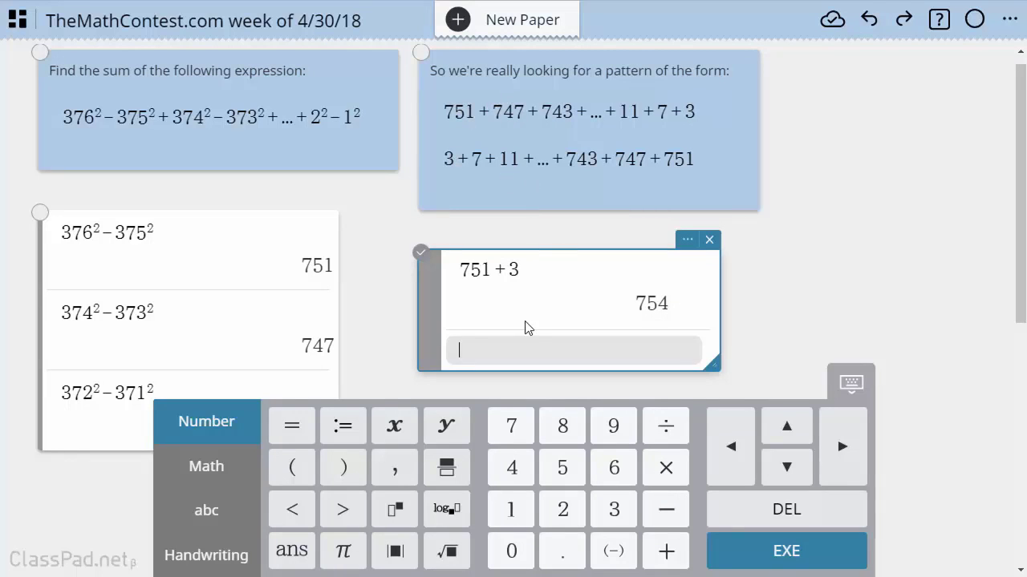
text(747+7)
key(Return)
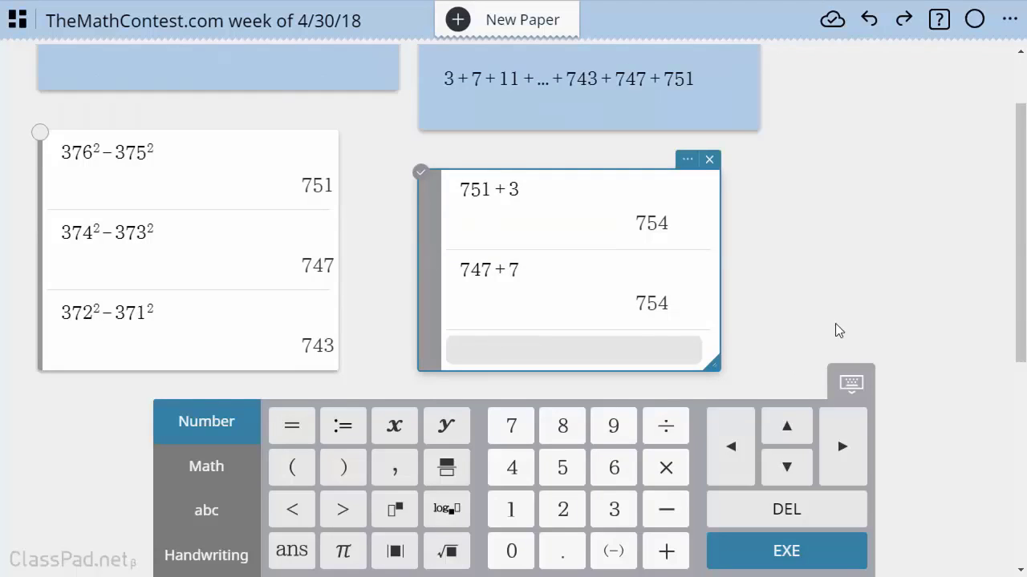
Evaluate 376/2 on the third line of the calculation block under the pattern note.
scroll(842, 317, up, 2)
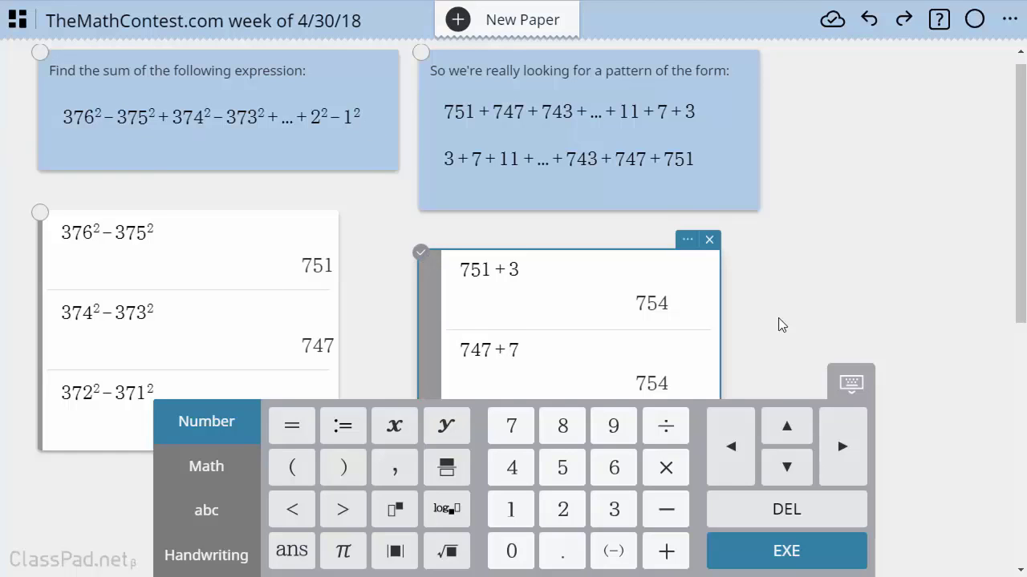
scroll(907, 301, down, 2)
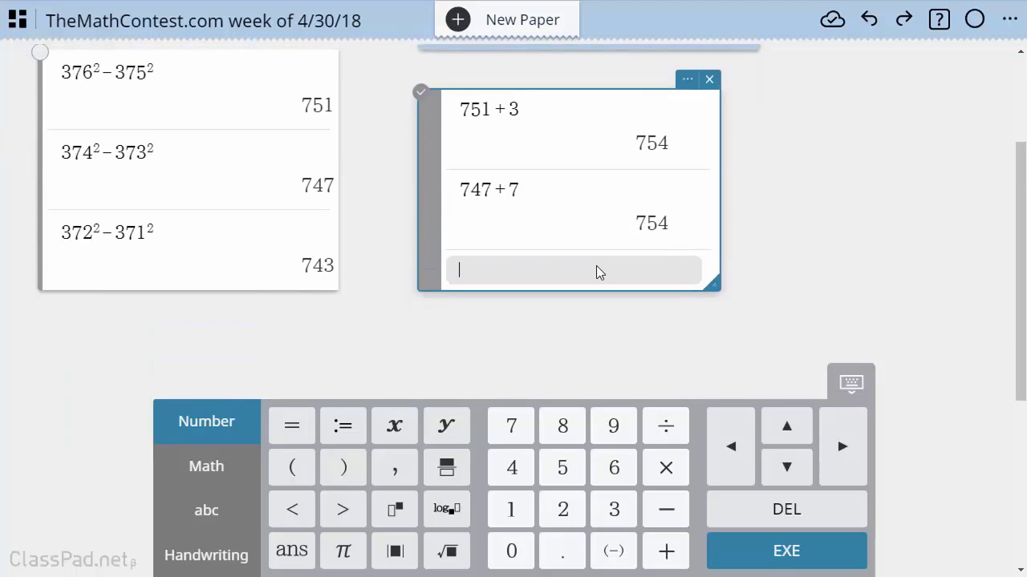
text(376/2)
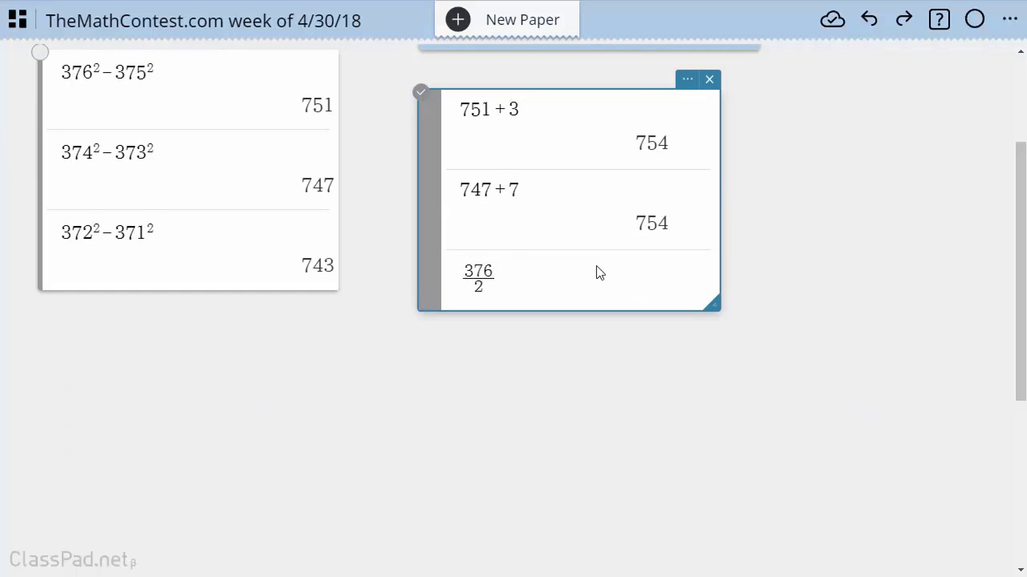
key(Return)
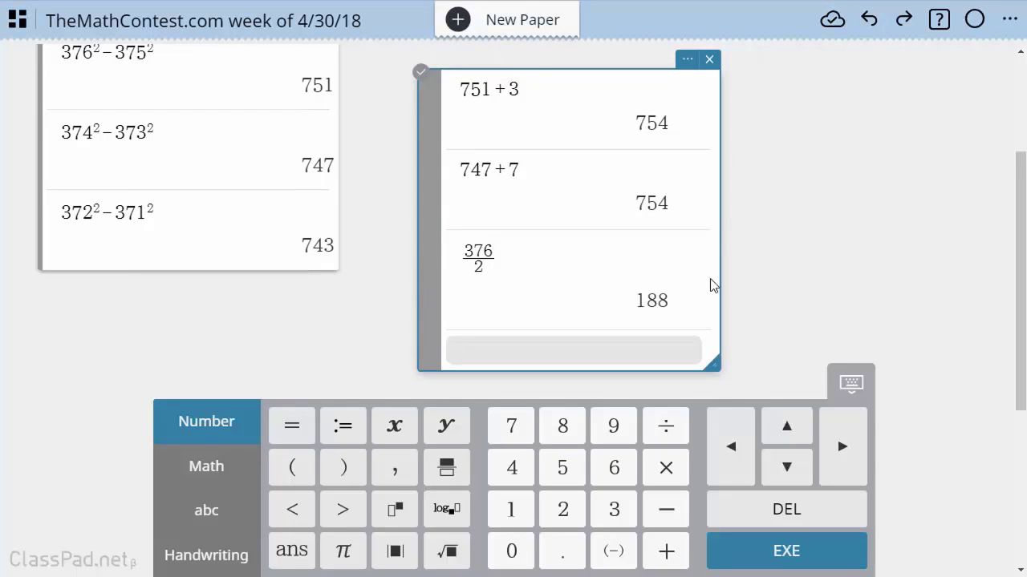
Evaluate the fraction (188·754)/2 on the fourth line of the calculation block under the pattern note.
scroll(816, 267, up, 2)
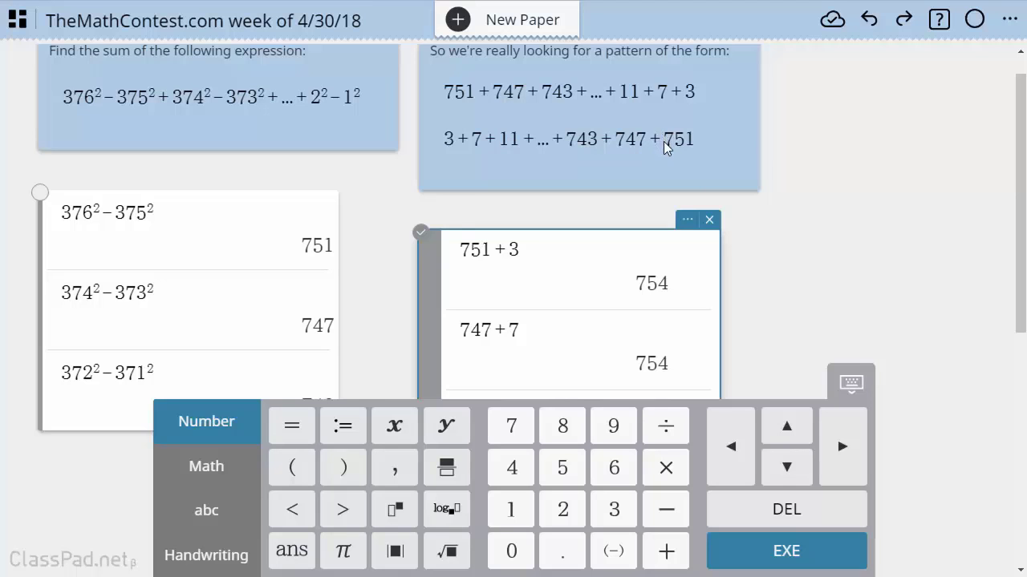
scroll(842, 289, down, 3)
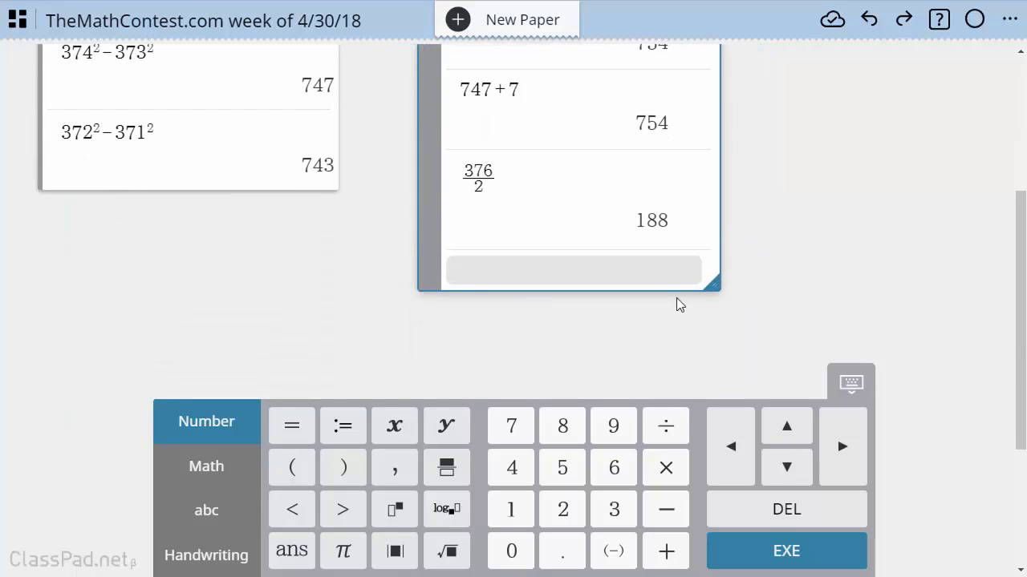
click(446, 468)
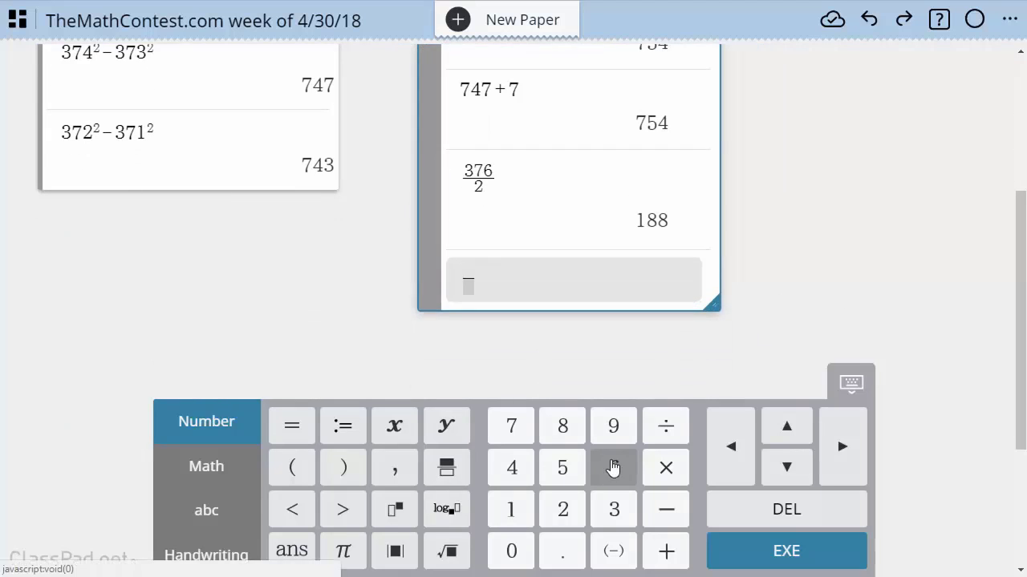
text(188*754)
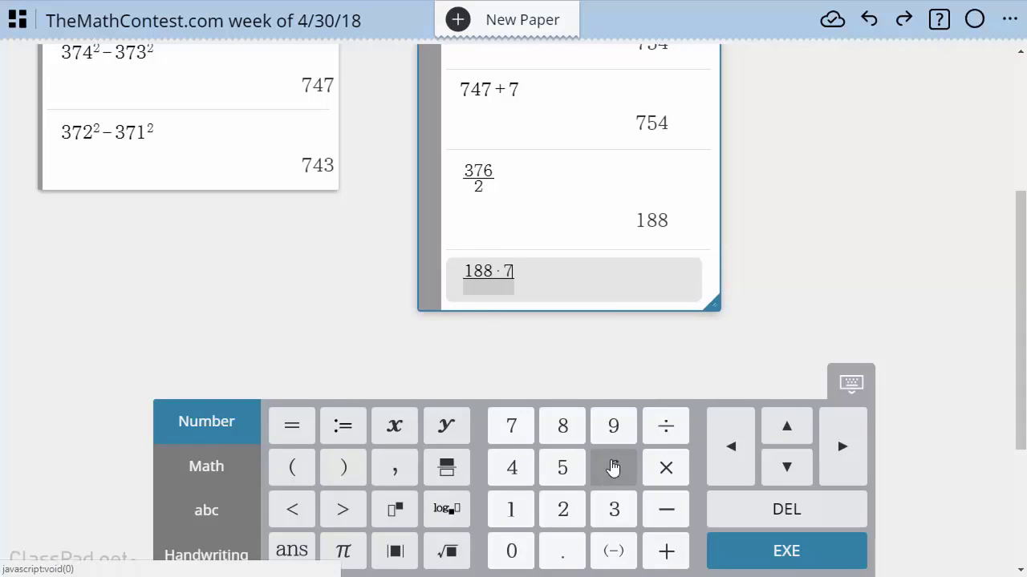
key(Down)
text(2)
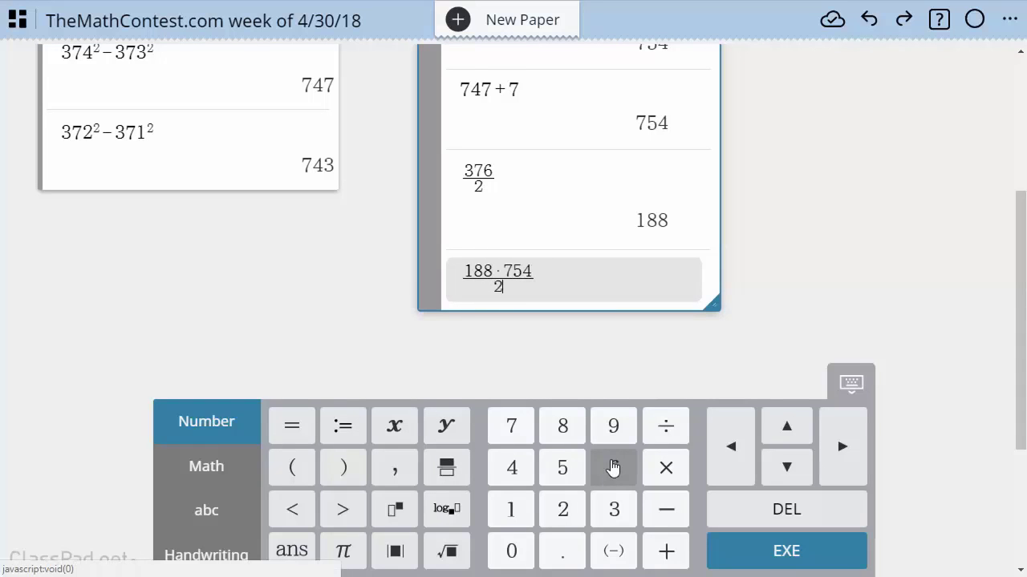
key(Return)
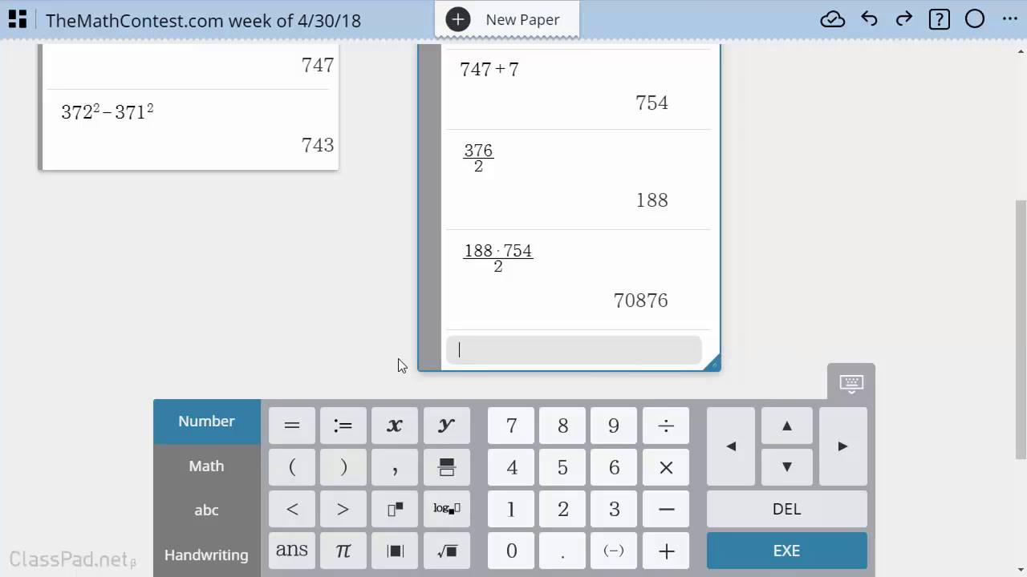
Add a calculation block below the pair-difference calculations and insert an empty summation template in it.
click(49, 255)
click(50, 251)
click(52, 235)
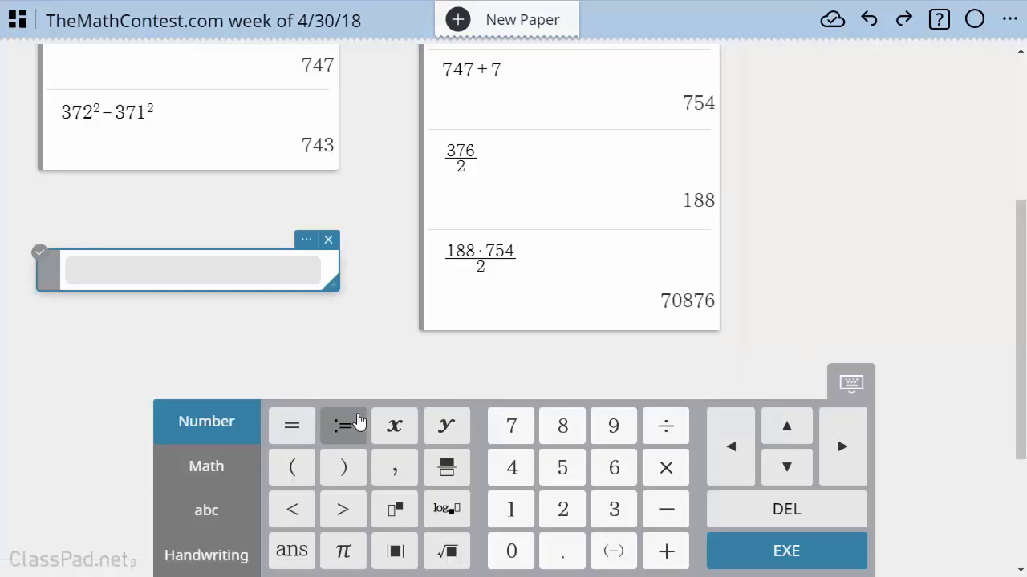
click(198, 469)
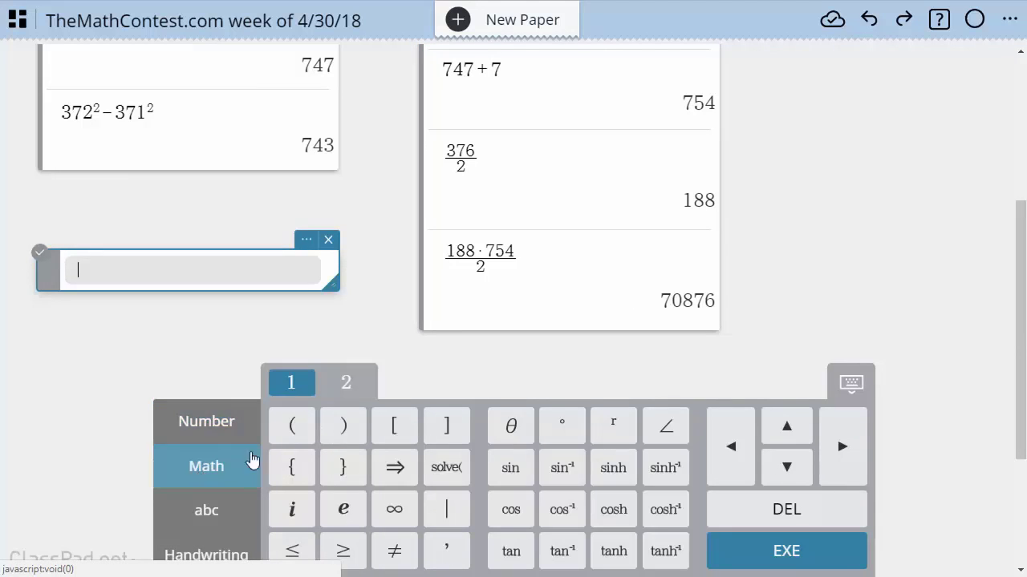
click(343, 390)
click(394, 468)
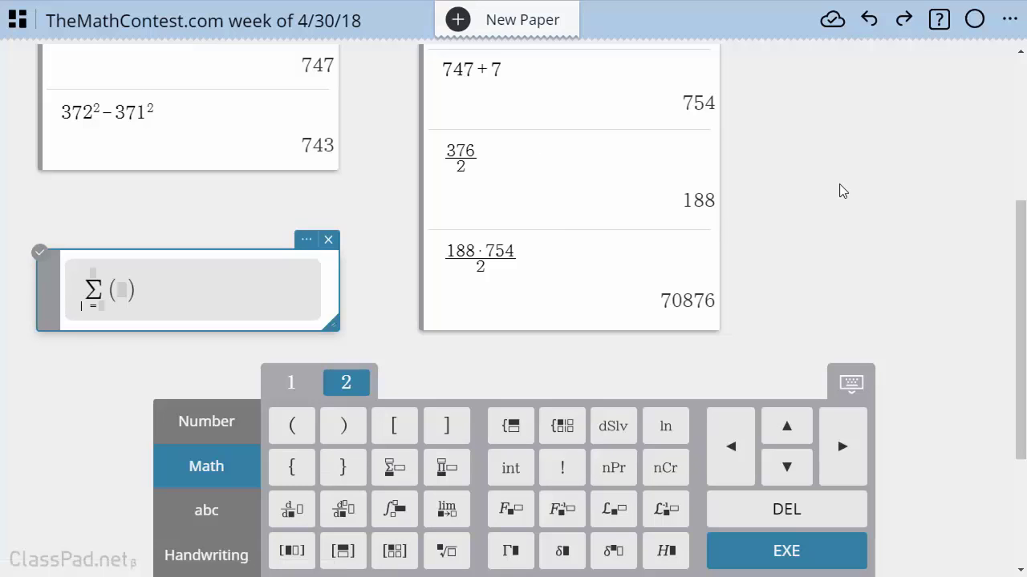
Set the summation's index to n, with lower limit 1 and upper limit 376.
scroll(668, 267, up, 4)
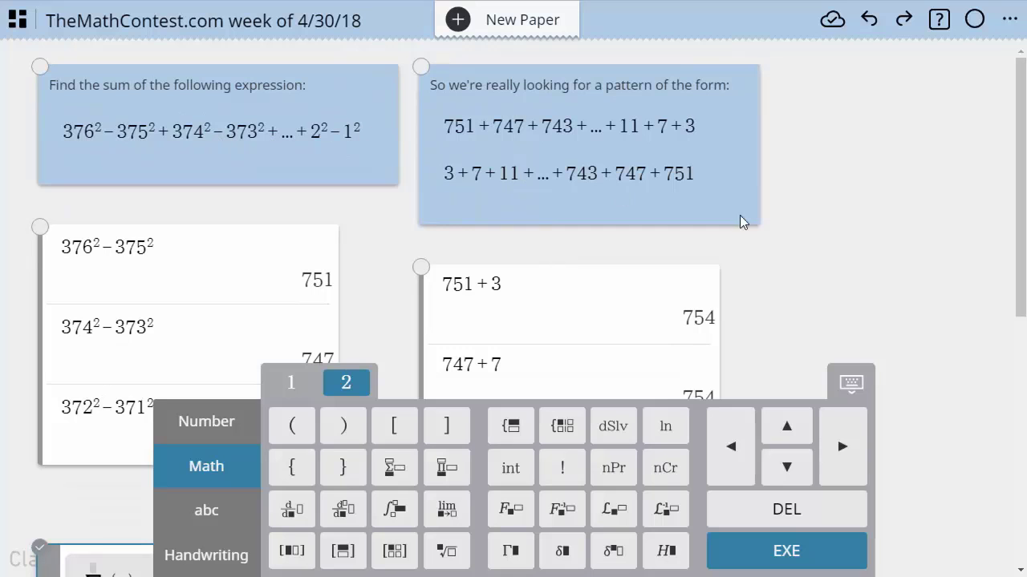
scroll(470, 316, down, 3)
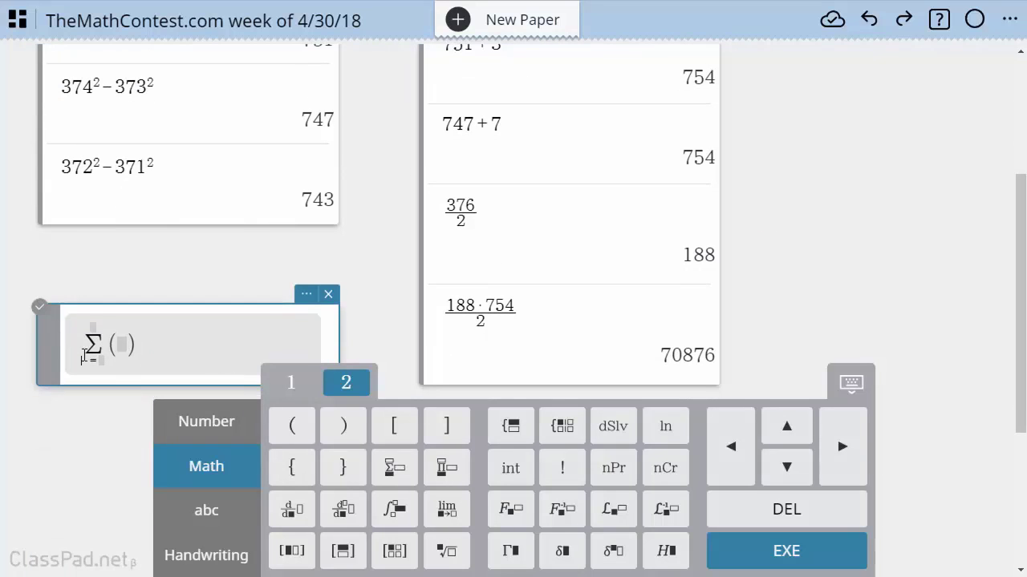
scroll(174, 344, up, 3)
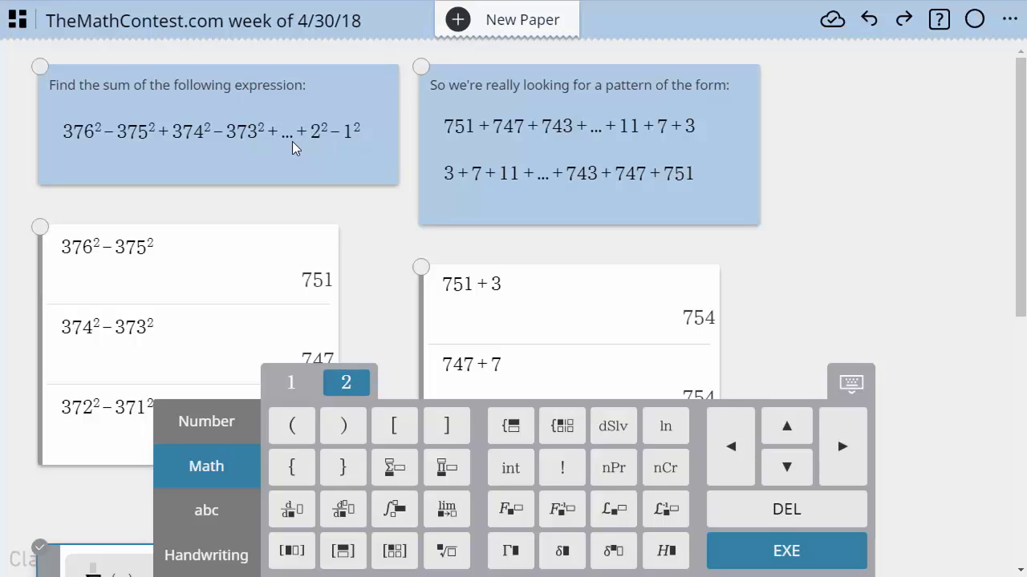
scroll(76, 190, down, 5)
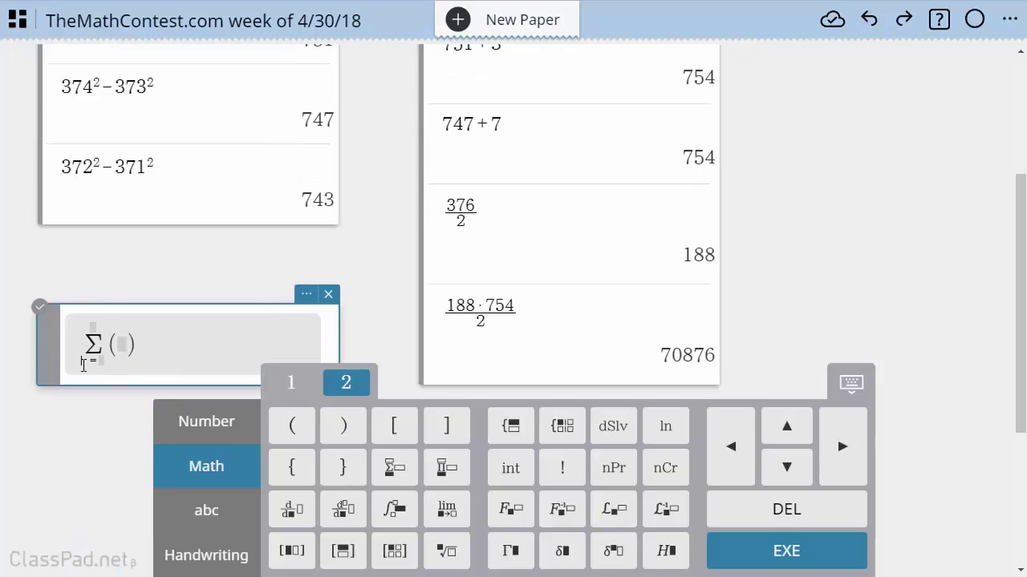
click(136, 353)
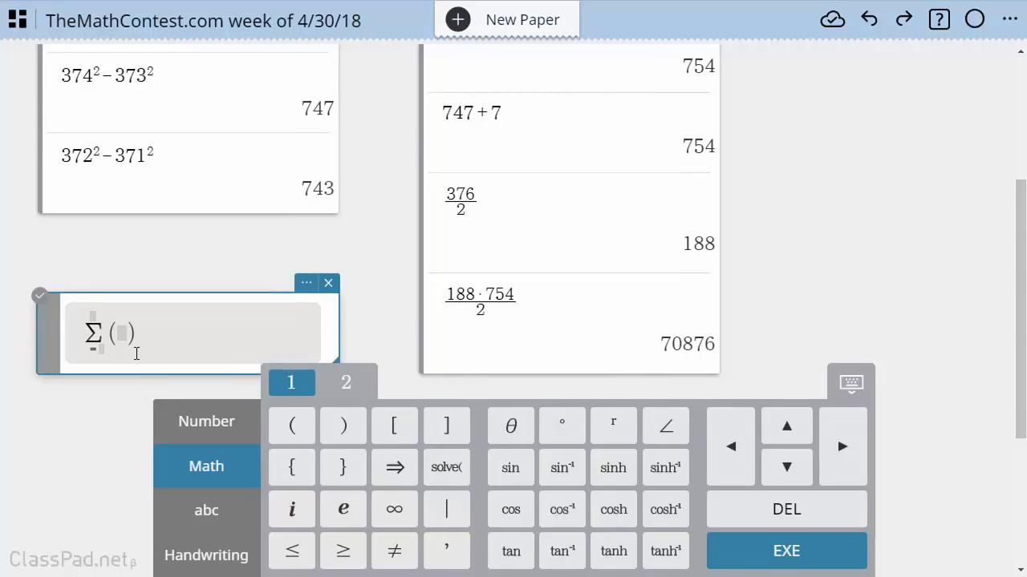
text(n)
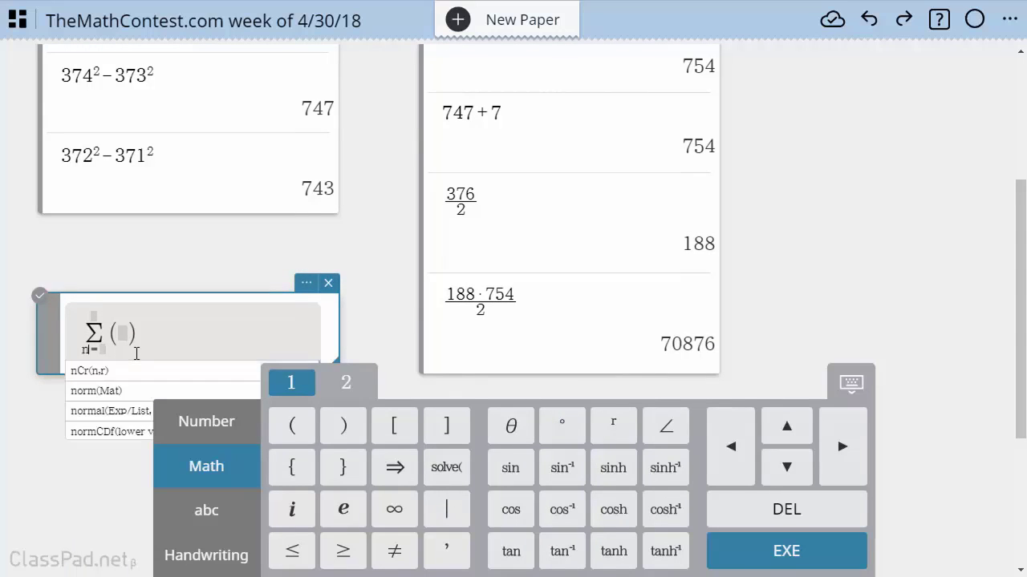
key(Right)
text(1)
key(Right)
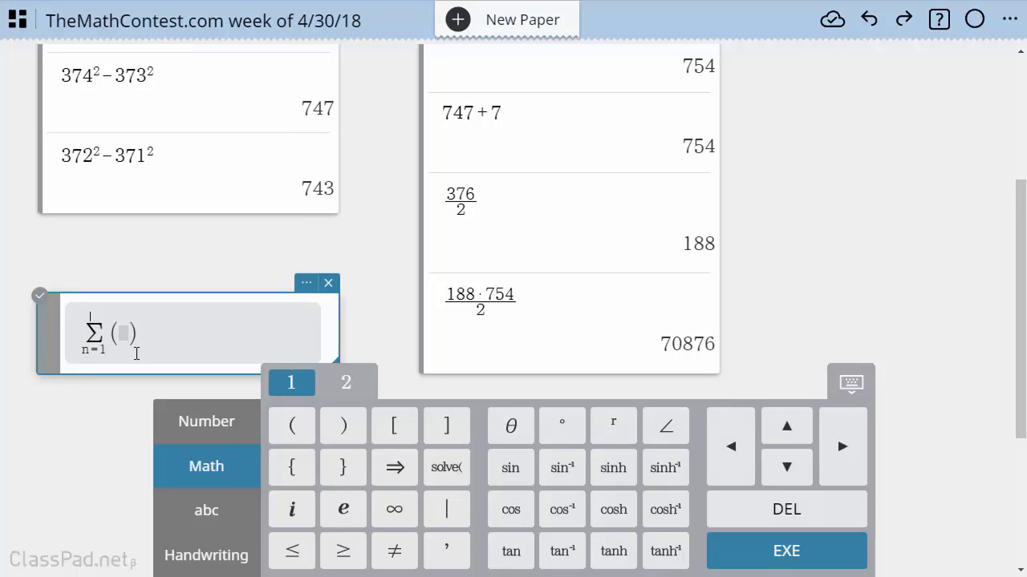
text(376)
Enter n² as the expression inside the summation's parentheses.
click(138, 337)
key(Left)
scroll(322, 282, up, 5)
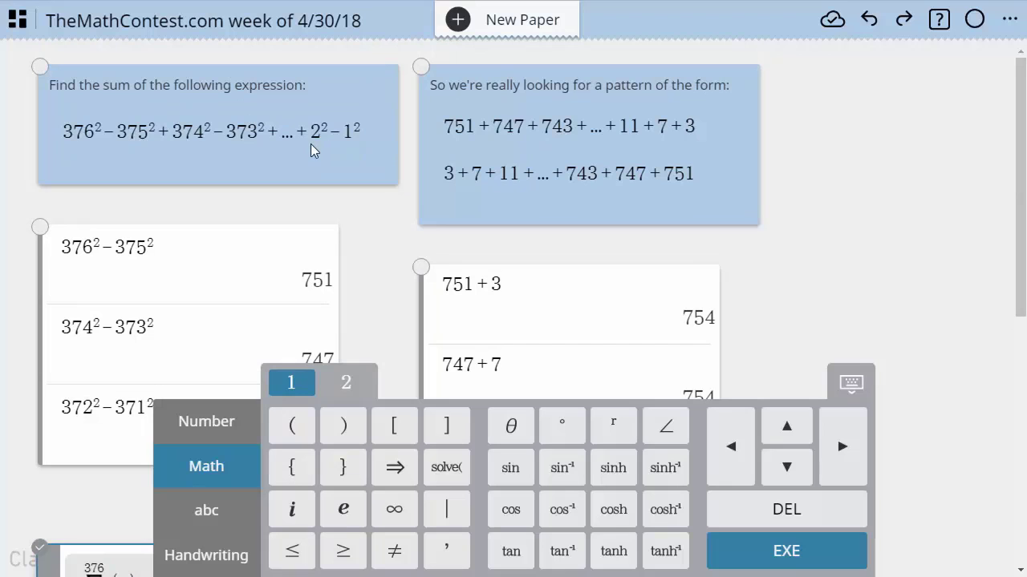
scroll(148, 337, down, 3)
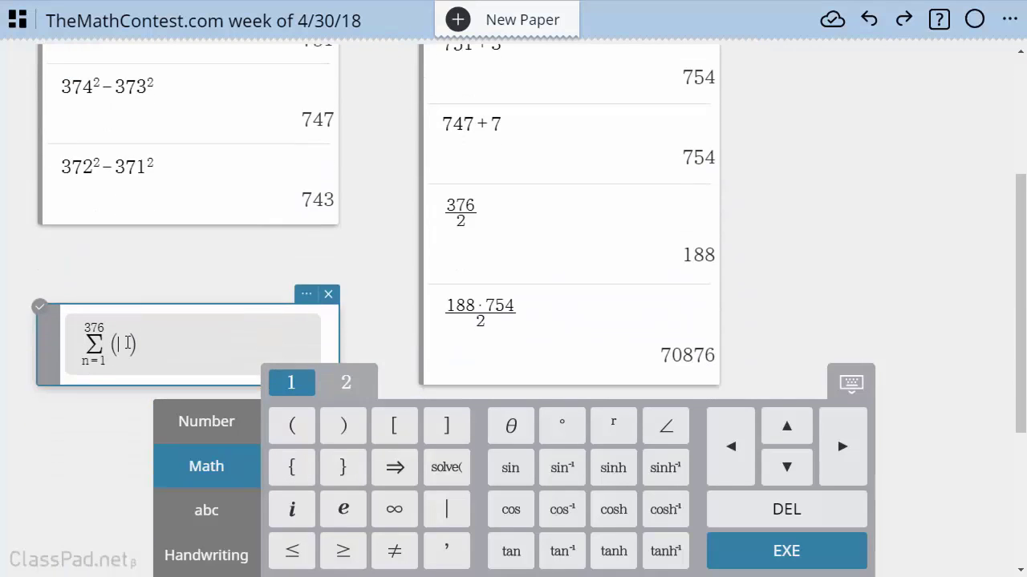
scroll(128, 344, down, 1)
text(n^2)
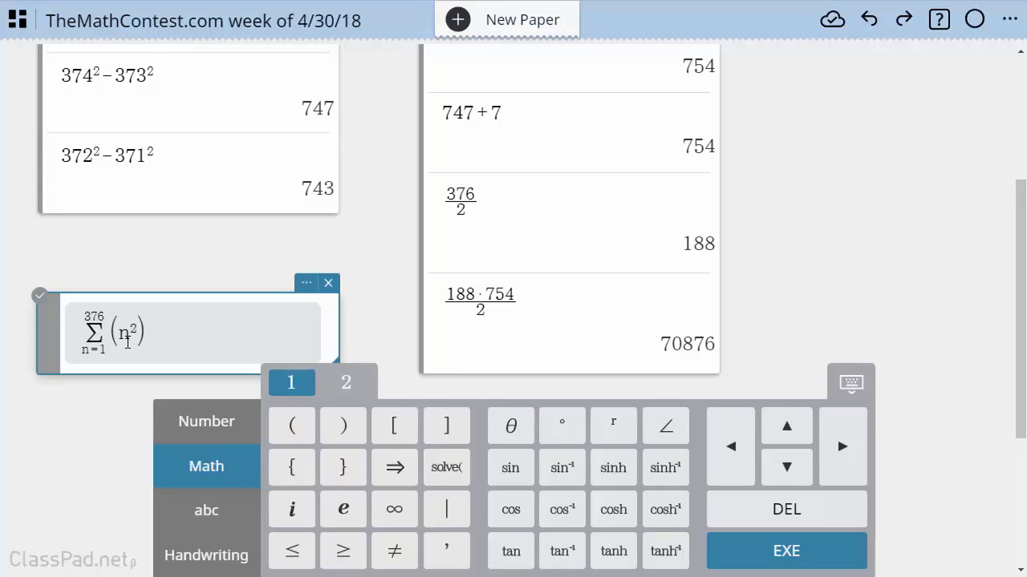
Insert the alternating-sign factor (-1)^n and a multiplication sign before n² in the summation.
scroll(340, 244, up, 3)
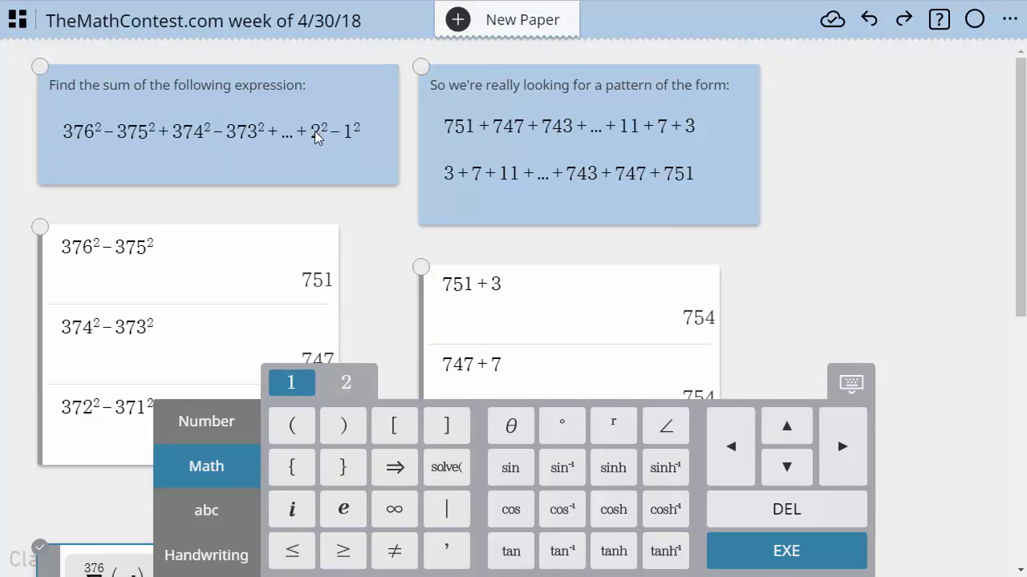
scroll(80, 319, down, 4)
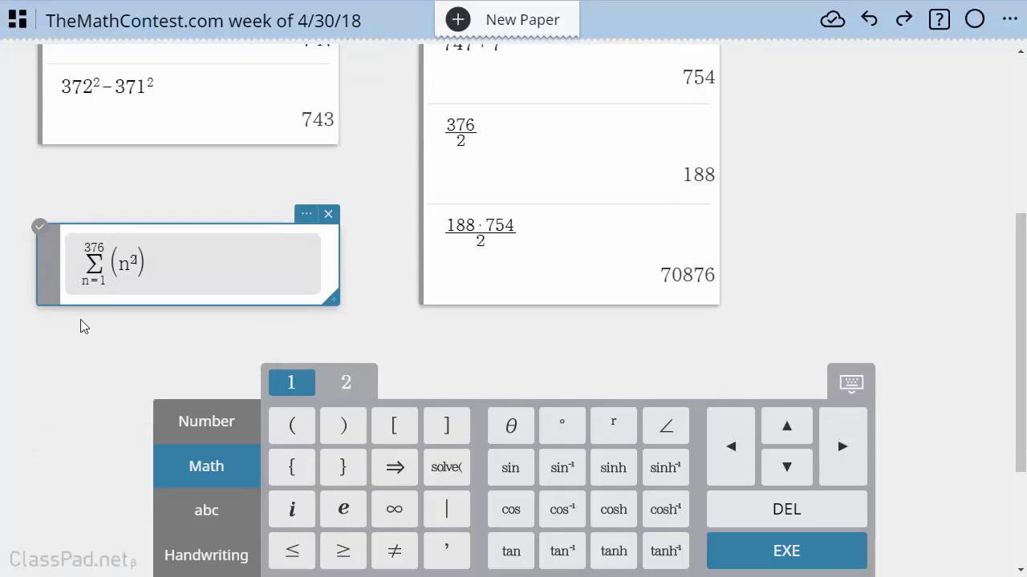
click(120, 265)
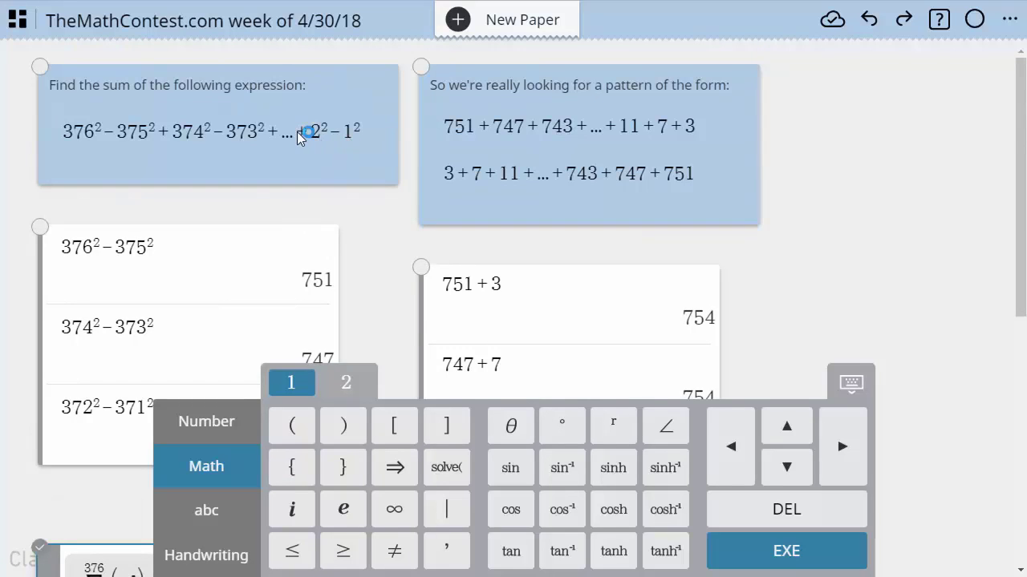
scroll(252, 271, down, 4)
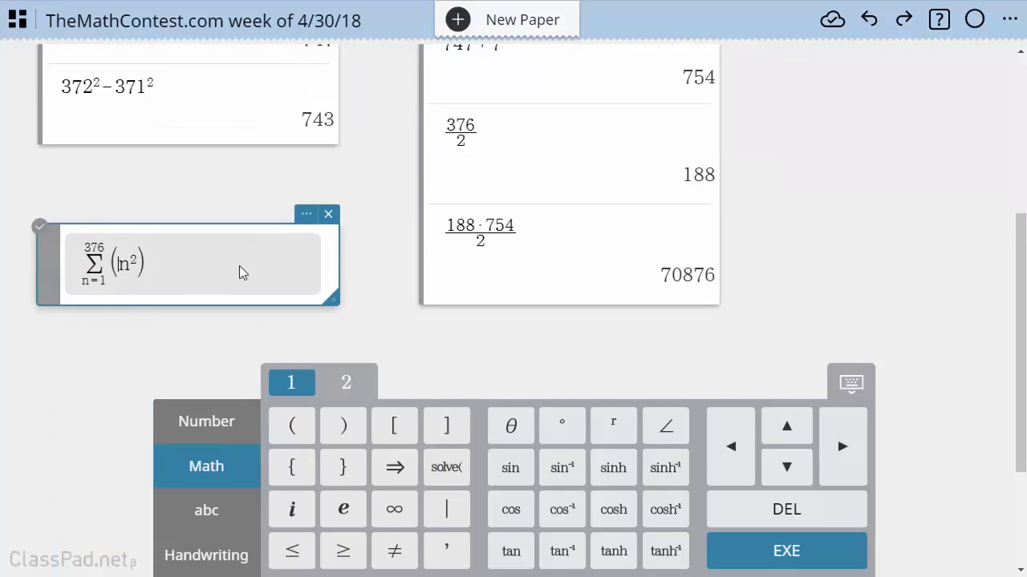
text((-1)^n)
key(Right)
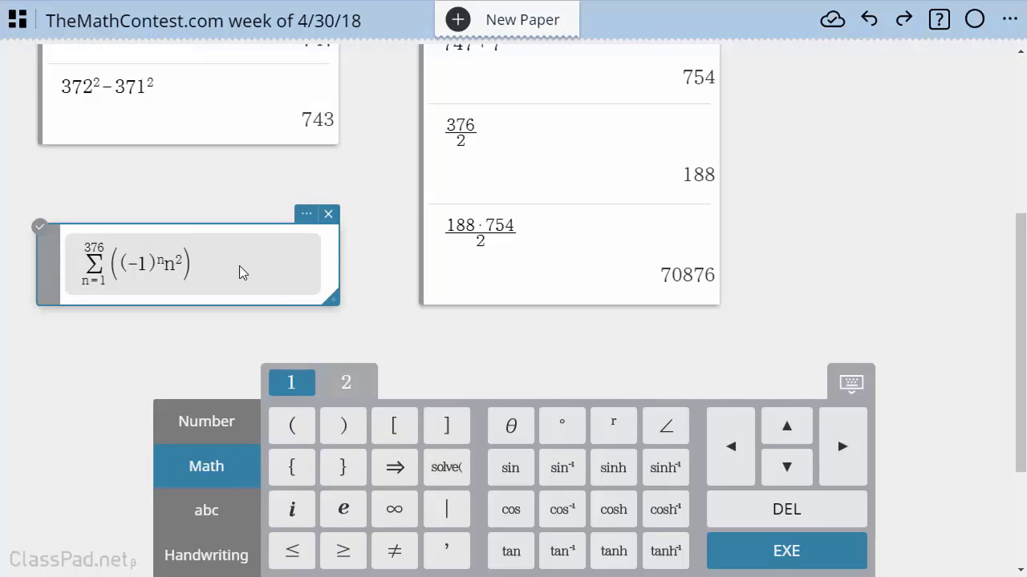
text(*)
Evaluate the completed summation of (-1)^n·n² from n=1 to 376.
scroll(207, 301, up, 4)
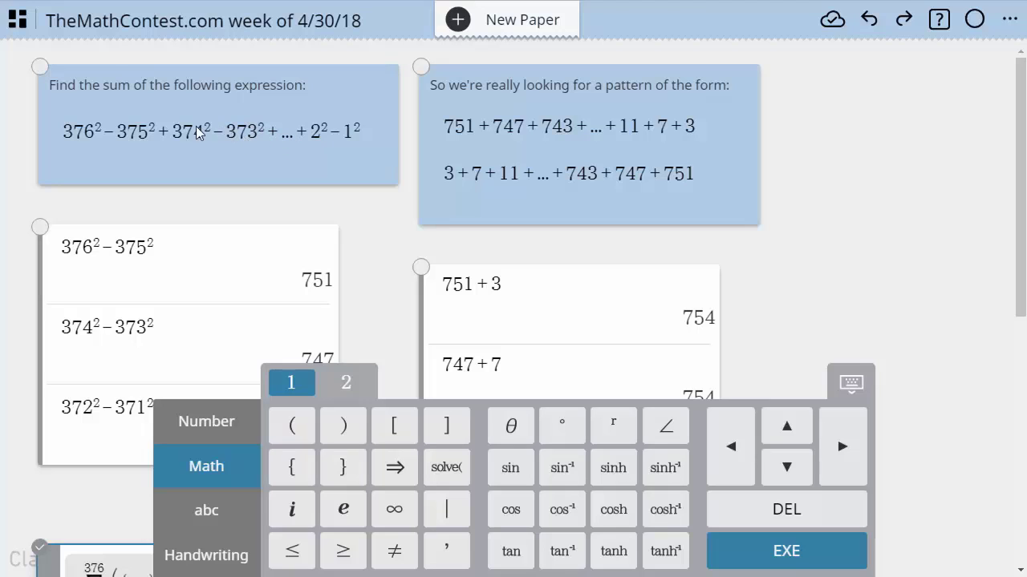
scroll(114, 350, down, 5)
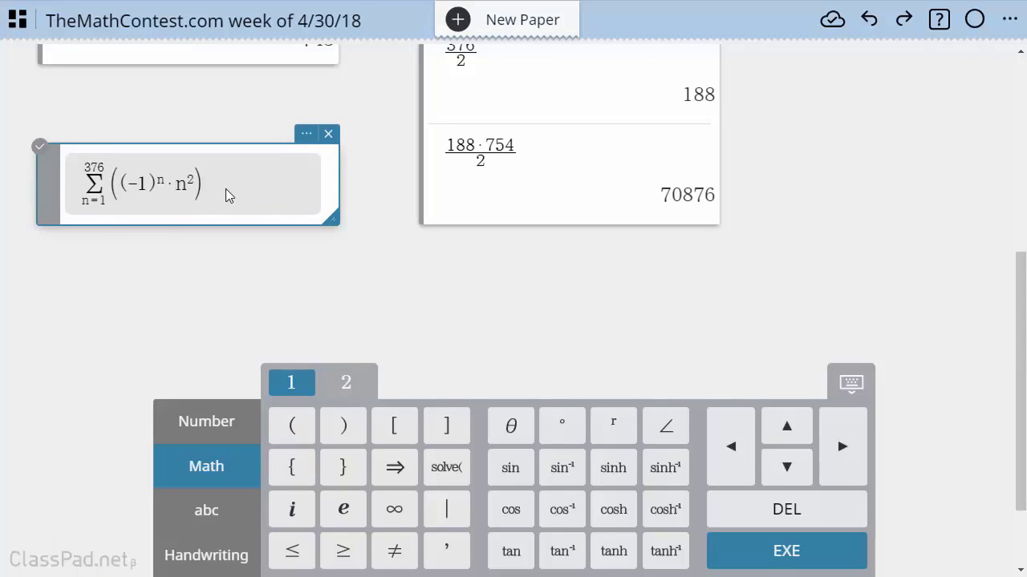
key(Escape)
key(Return)
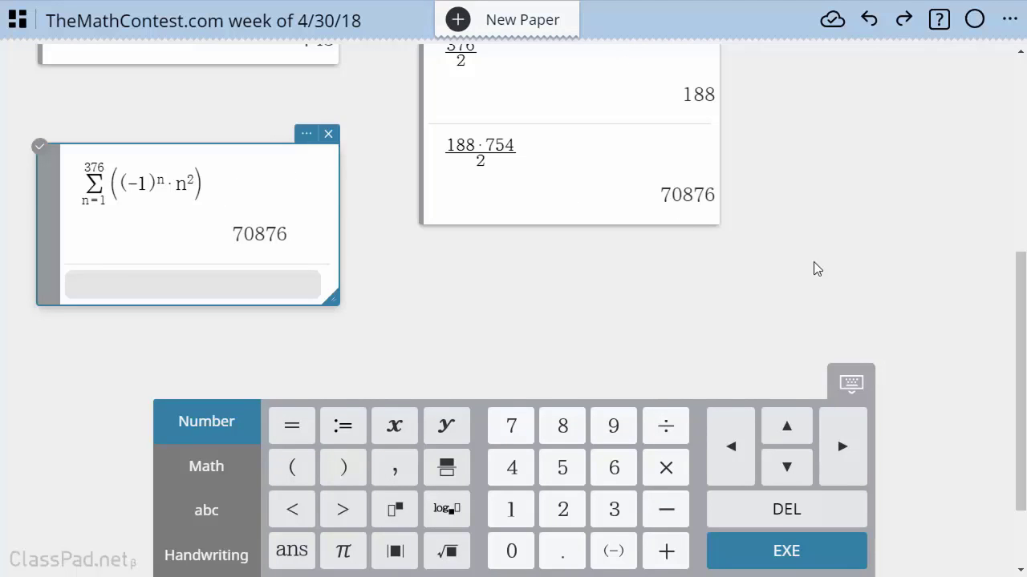
Hide the on-screen math keyboard and move the summation block up beside the 751+3 calculation block.
scroll(827, 276, up, 5)
scroll(830, 278, up, 3)
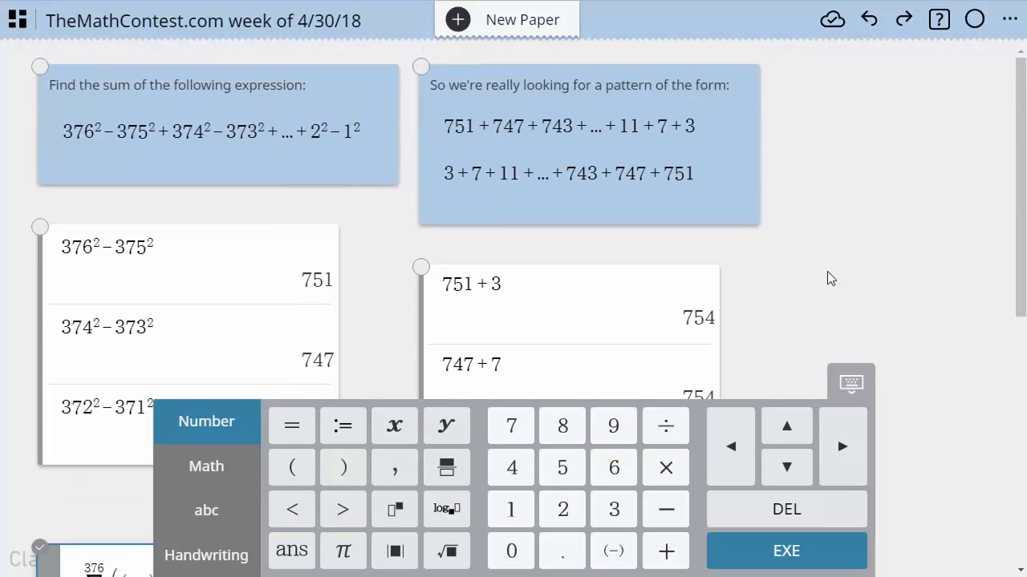
click(843, 390)
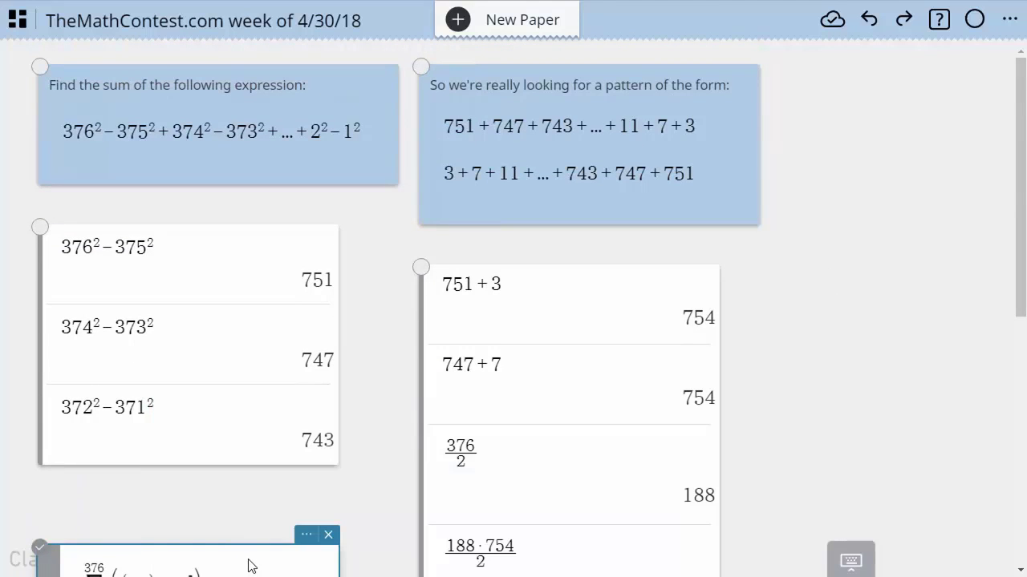
drag(250, 562, 971, 252)
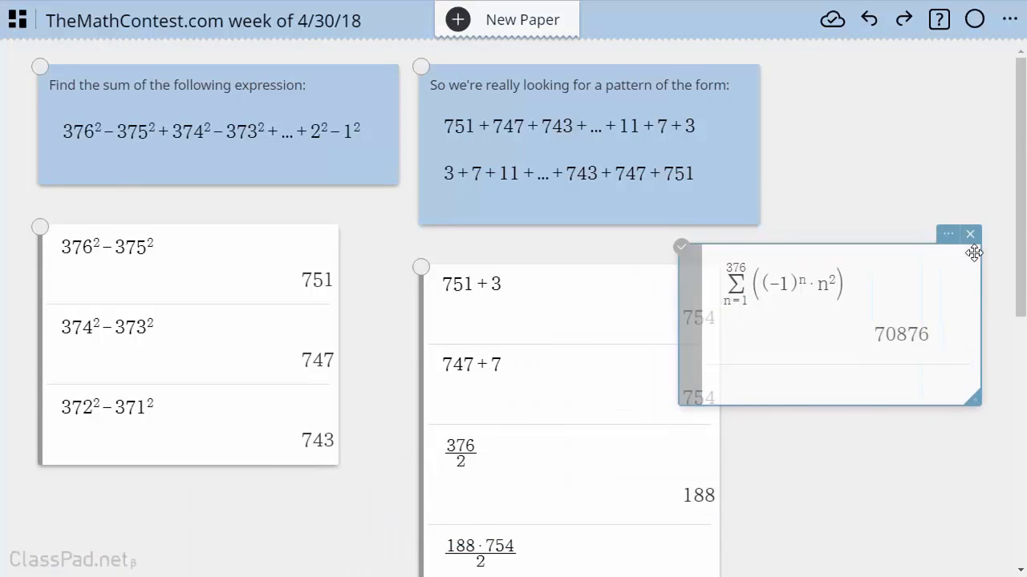
Shift the 751+3 calculation block between the pair-difference and summation blocks without overlap, and deselect it.
click(602, 233)
drag(601, 233, 578, 219)
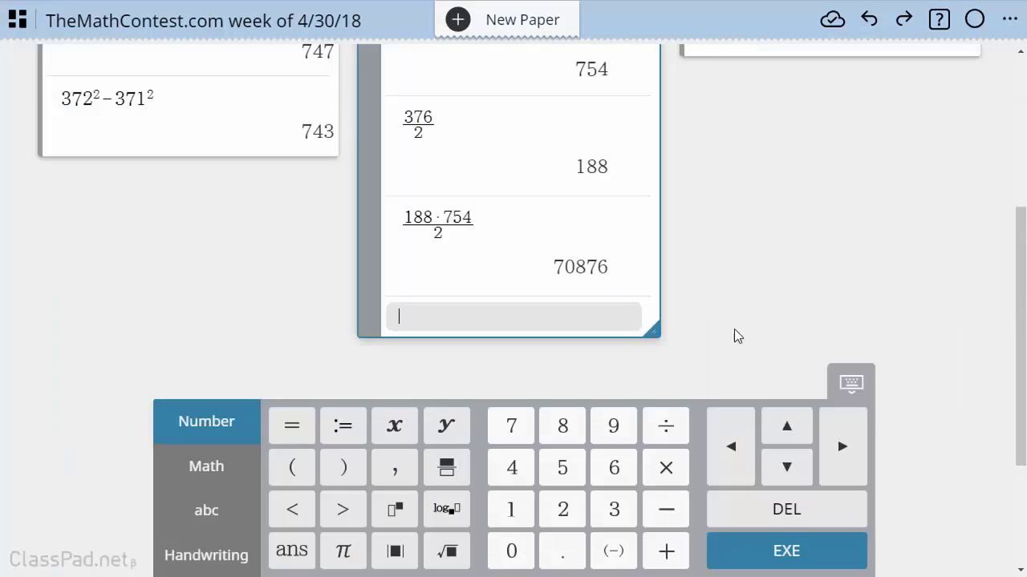
click(834, 245)
scroll(817, 278, up, 1)
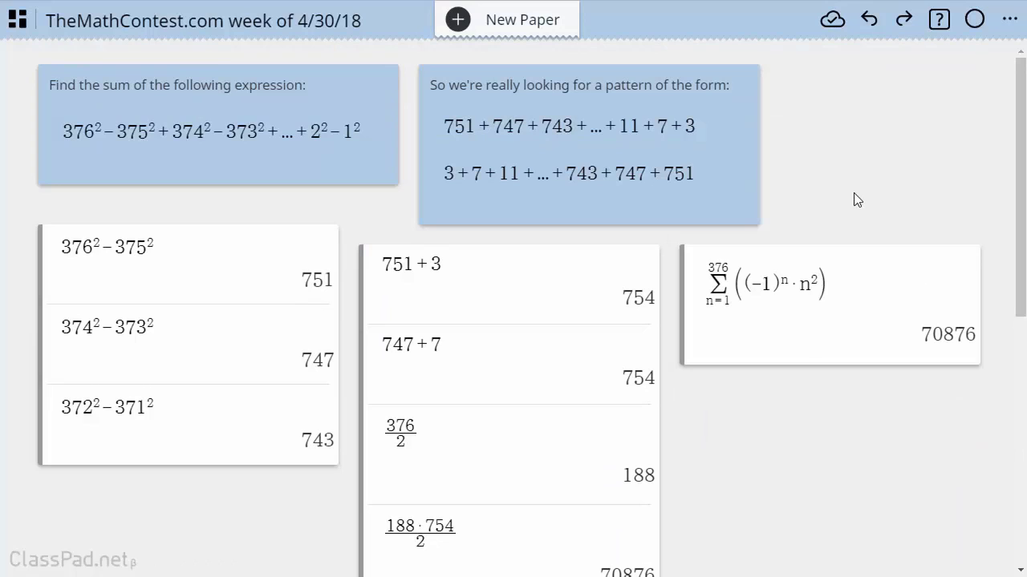